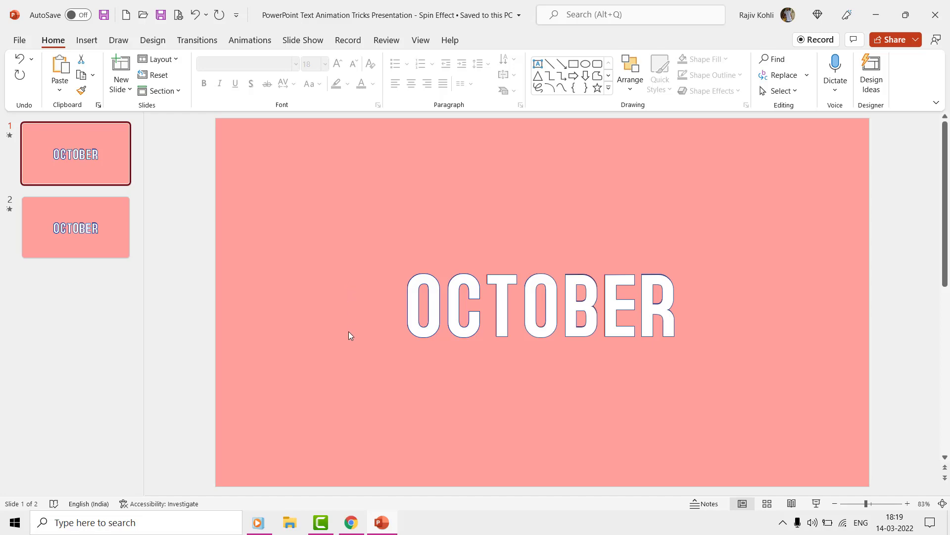
- Bring up the Behance OCTOBER spinning GIF in Chrome as a reference
left_click(351, 522)
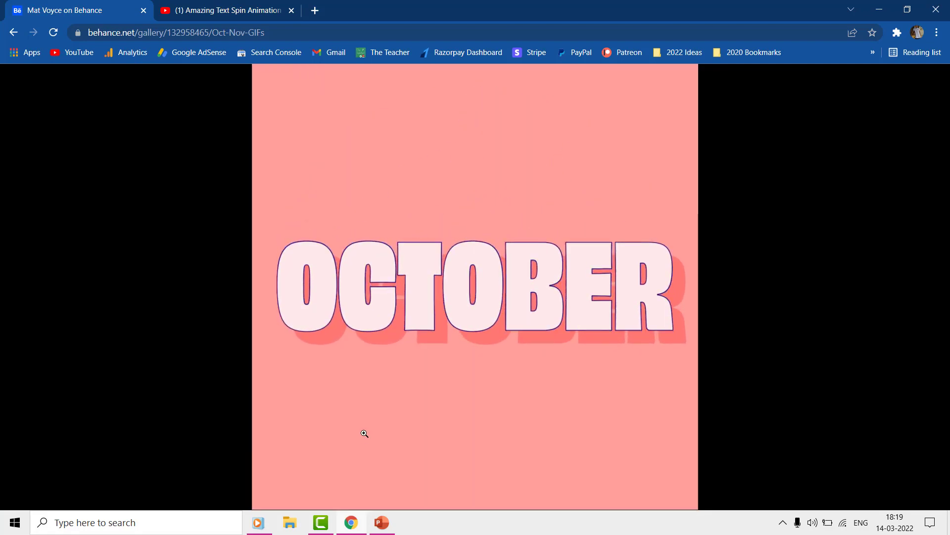
- Pause the YouTube spin tutorial at its Animation Pane section (11:30), then return to PowerPoint
left_click(236, 10)
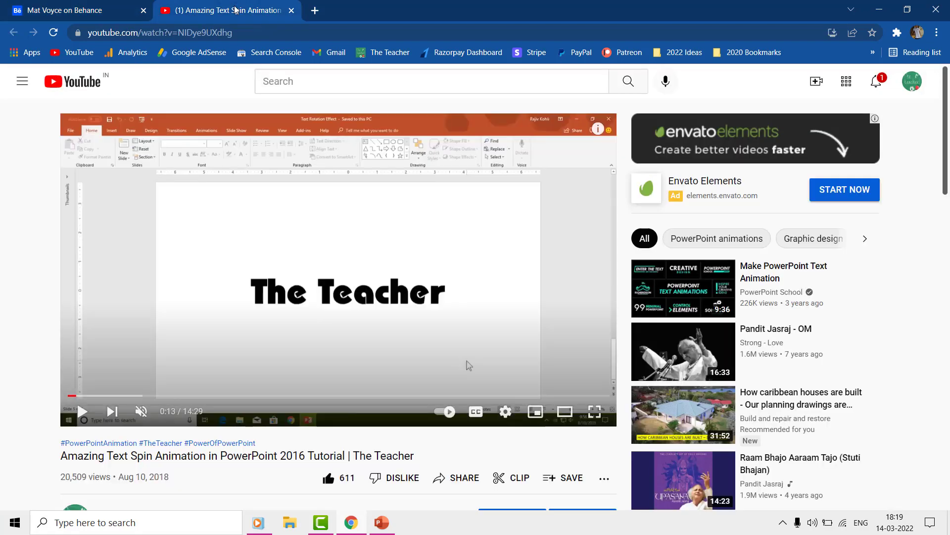
left_click(274, 250)
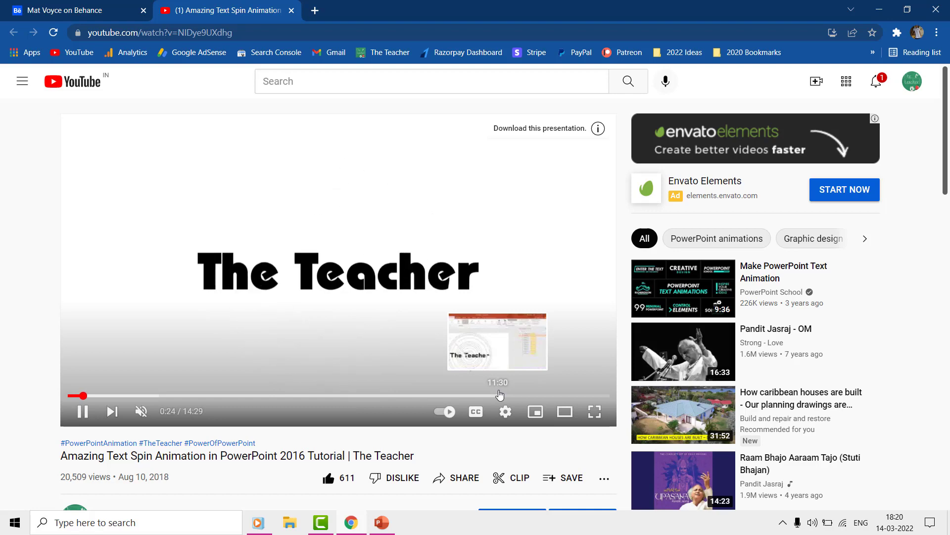
left_click(499, 394)
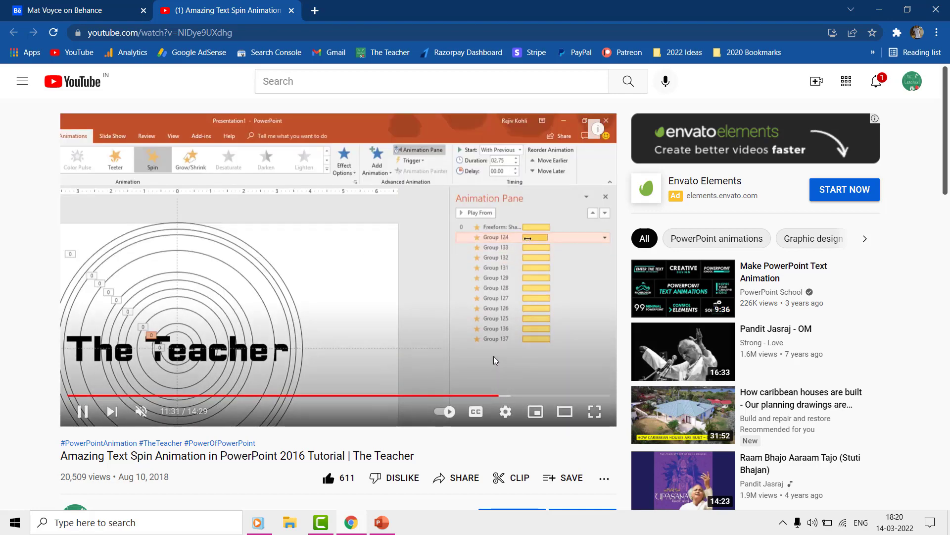
left_click(497, 304)
left_click(382, 520)
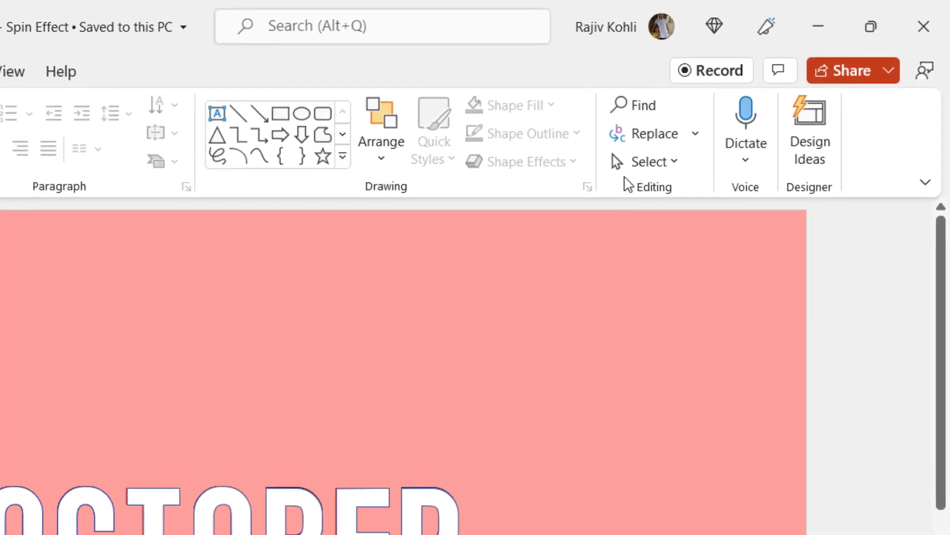
- Open the Selection Pane, look over both slides, then show slide 1's Animation Pane
left_click(782, 90)
left_click(651, 259)
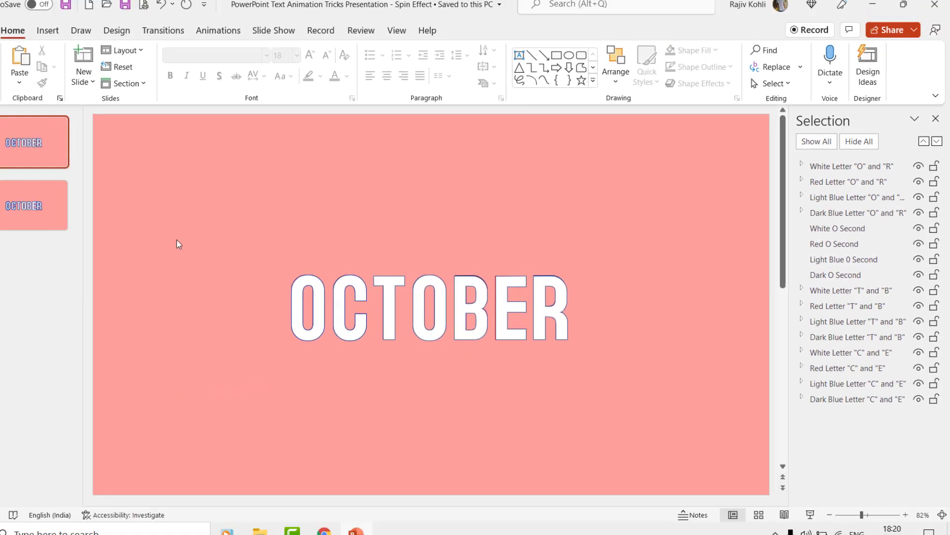
left_click(55, 213)
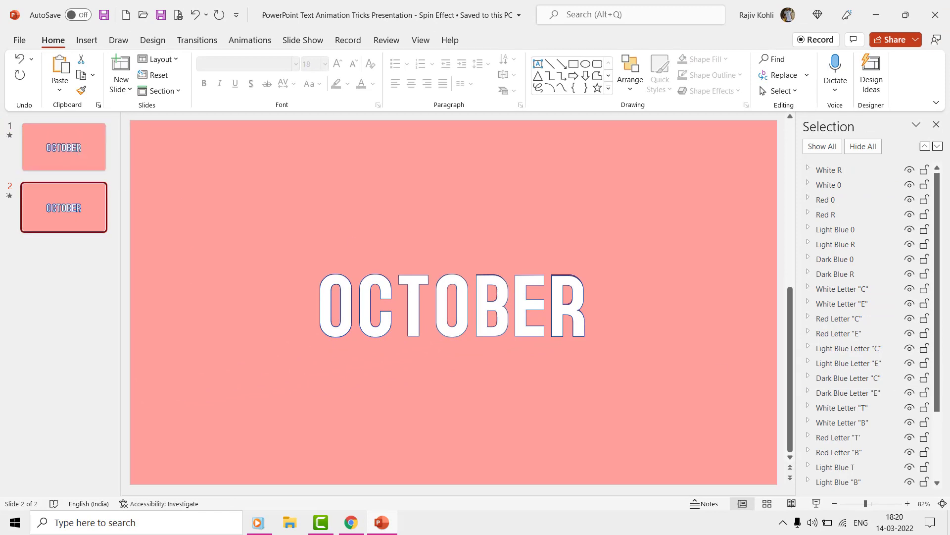
left_click(68, 158)
left_click(26, 154)
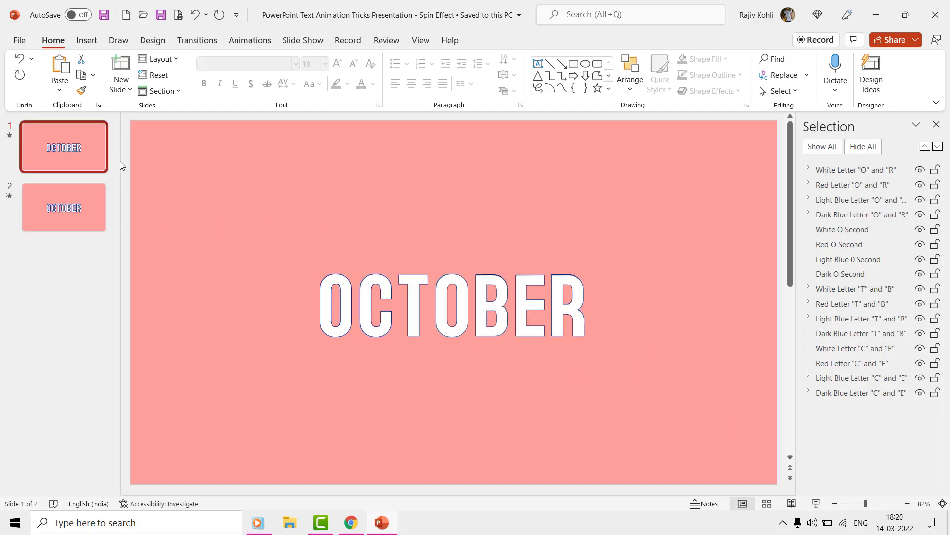
left_click(246, 41)
left_click(720, 62)
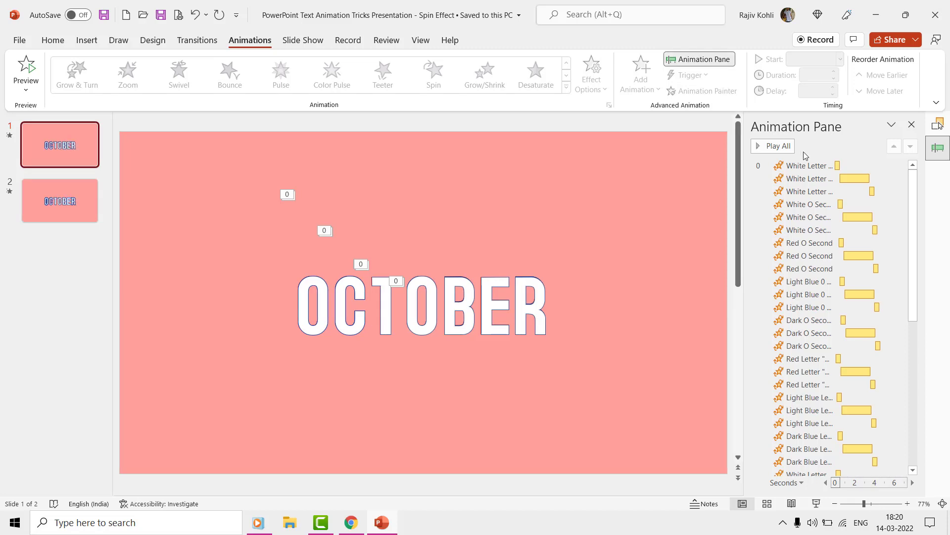
- Select the three White Letter spin effects in the Animation Pane, then clear the selection
mouse_move(915, 207)
left_mouse_down()
mouse_move(919, 329)
mouse_move(917, 207)
left_mouse_up()
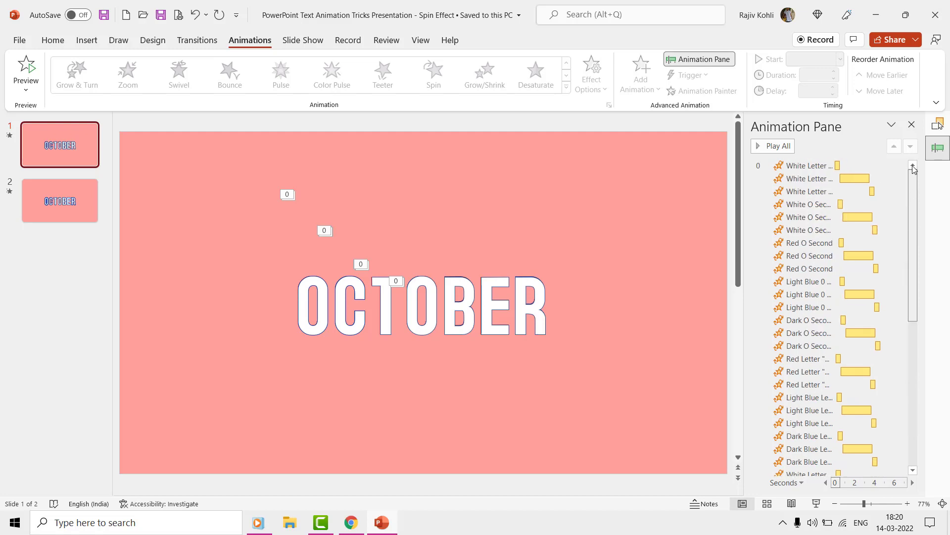
left_click(808, 171)
left_click(809, 179, "shift")
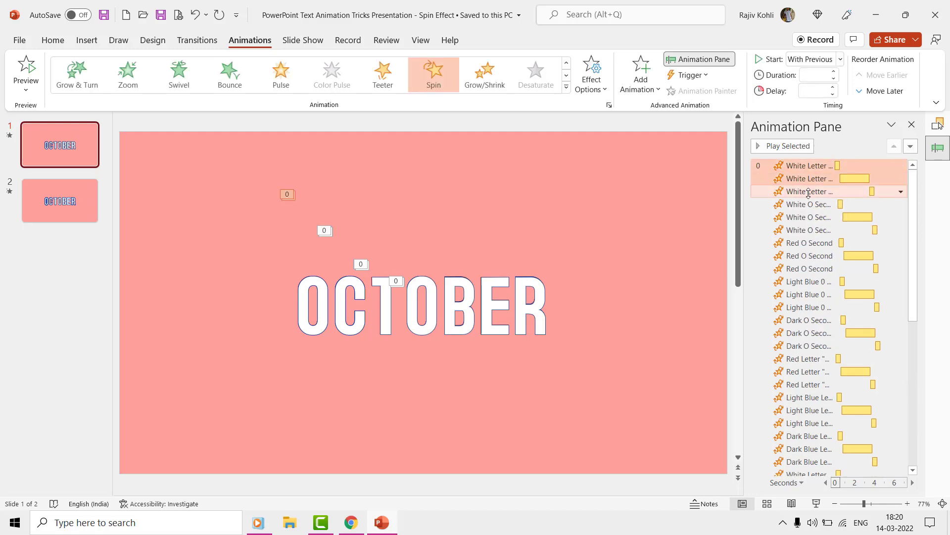
left_click(809, 193, "shift")
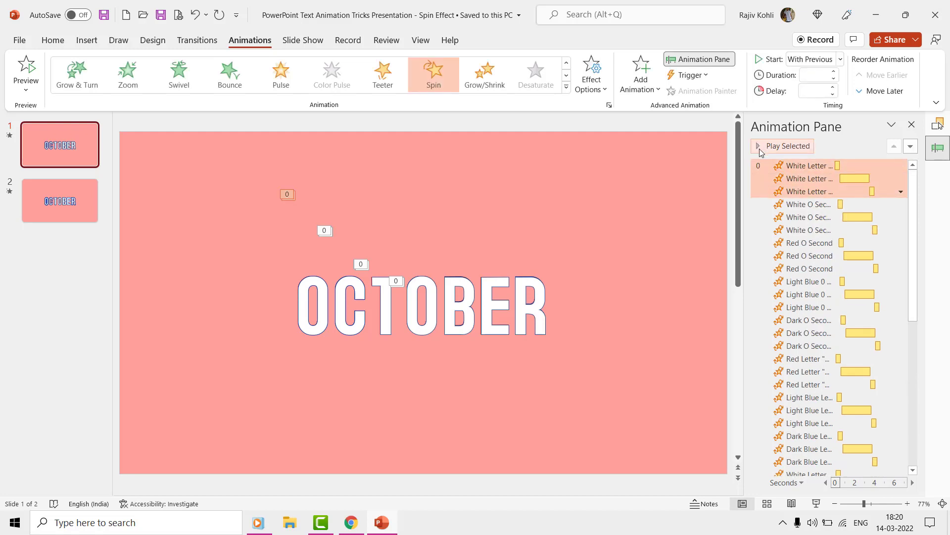
left_click(406, 176)
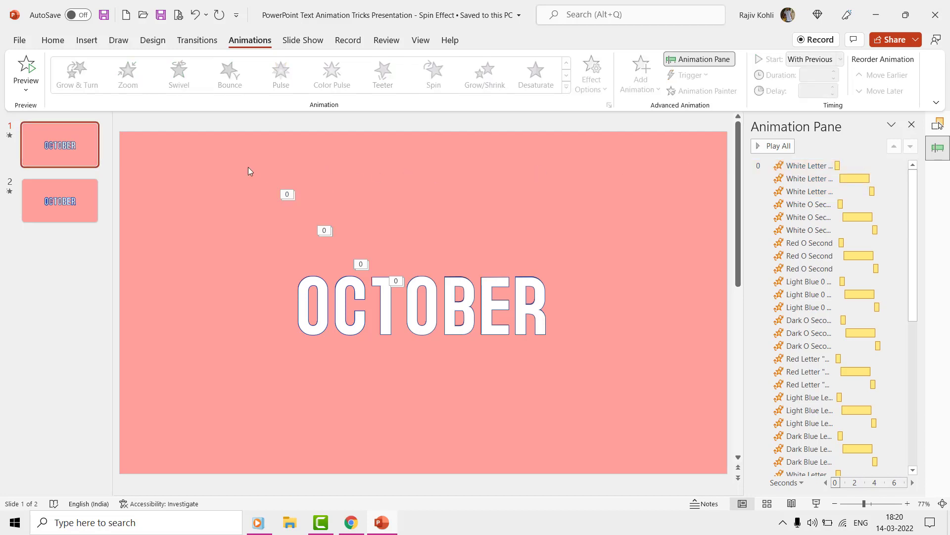
- On slide 2, drag the white, red and light-blue R copies apart and relist the shapes
left_click(81, 210)
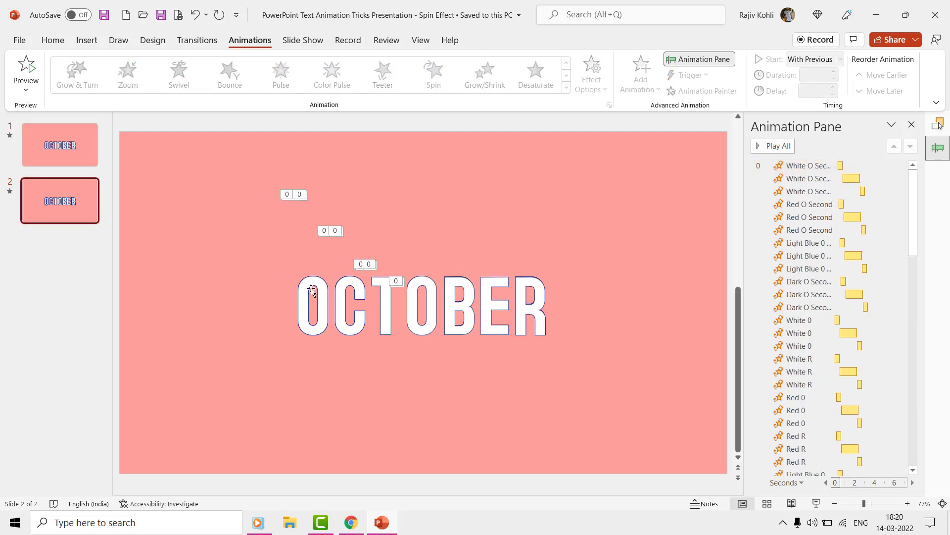
left_click_drag(311, 291, 223, 295)
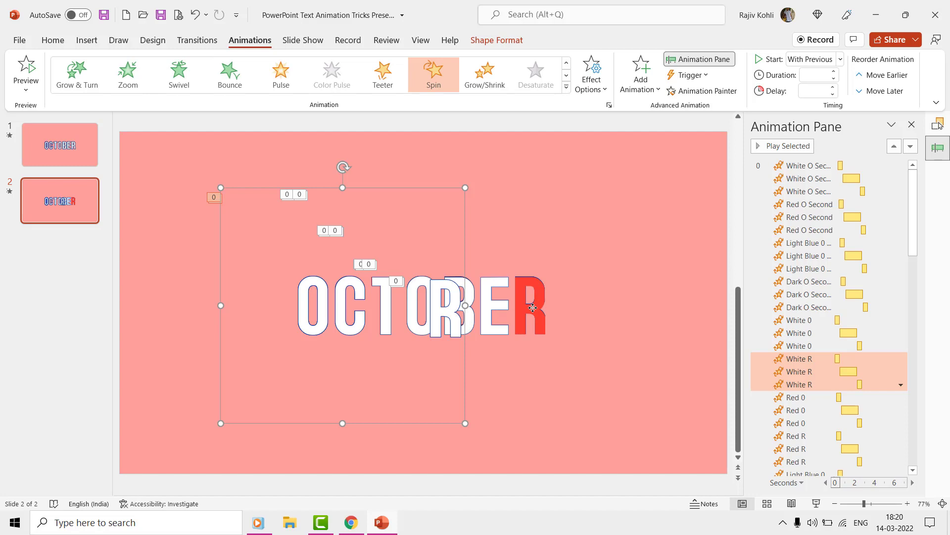
left_click_drag(533, 308, 595, 363)
left_click_drag(449, 363, 517, 391)
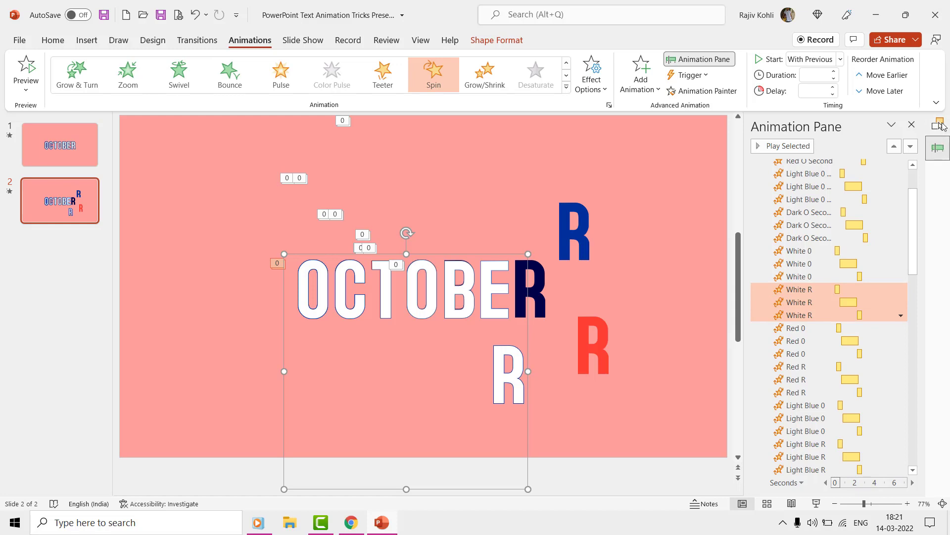
left_click(940, 124)
mouse_move(916, 187)
left_mouse_down()
mouse_move(910, 293)
mouse_move(915, 173)
left_mouse_up()
- Undo the R moves, then on slide 1 hide all layers except the white O and R group
key("ctrl+z")
key("ctrl+z")
key("ctrl+z")
key("ctrl+z")
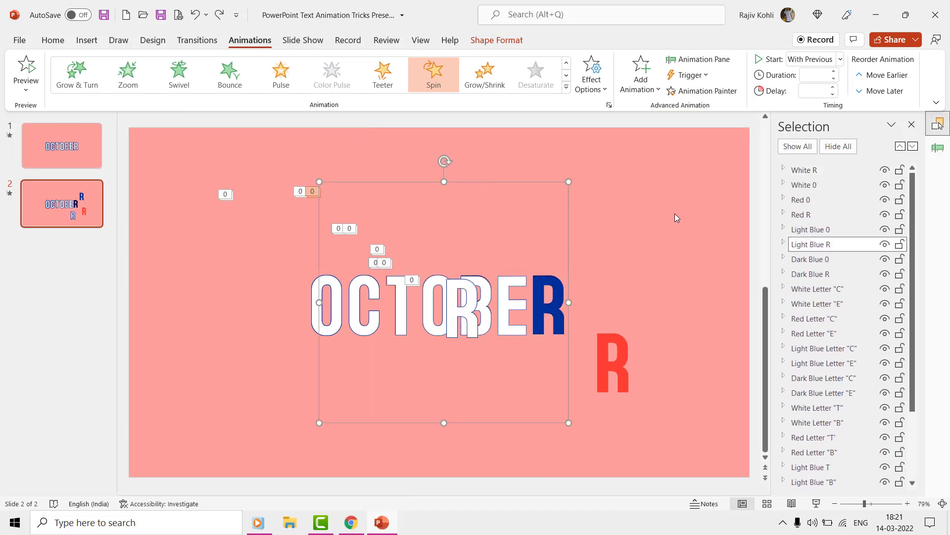
left_click(58, 135)
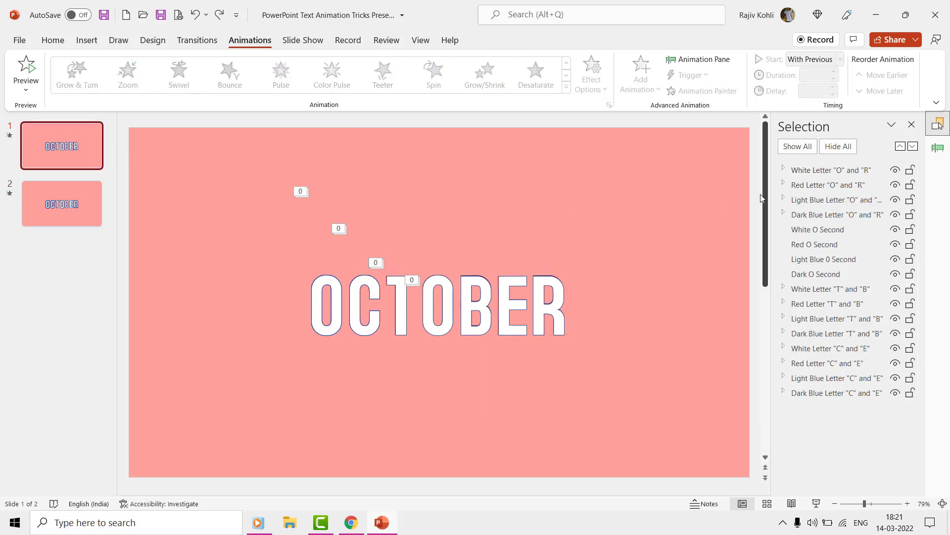
left_click(840, 149)
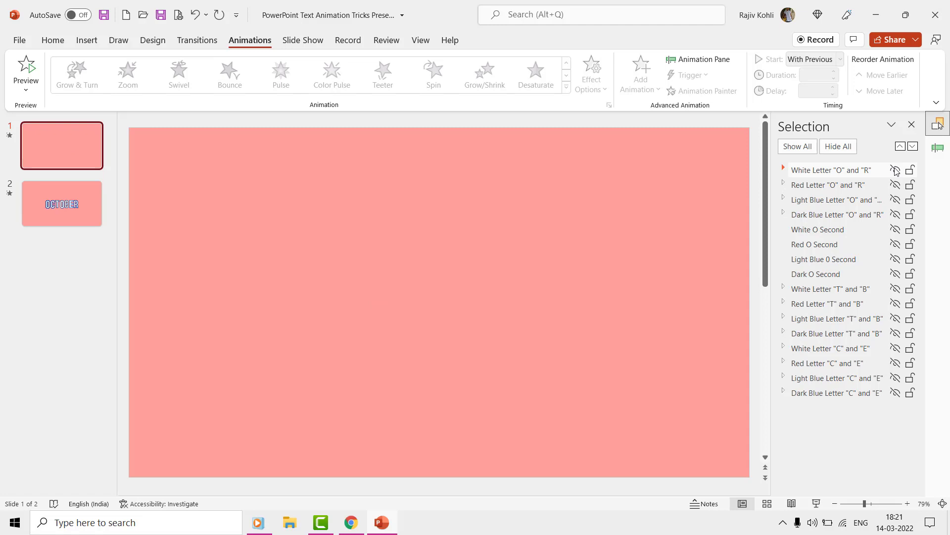
left_click(895, 170)
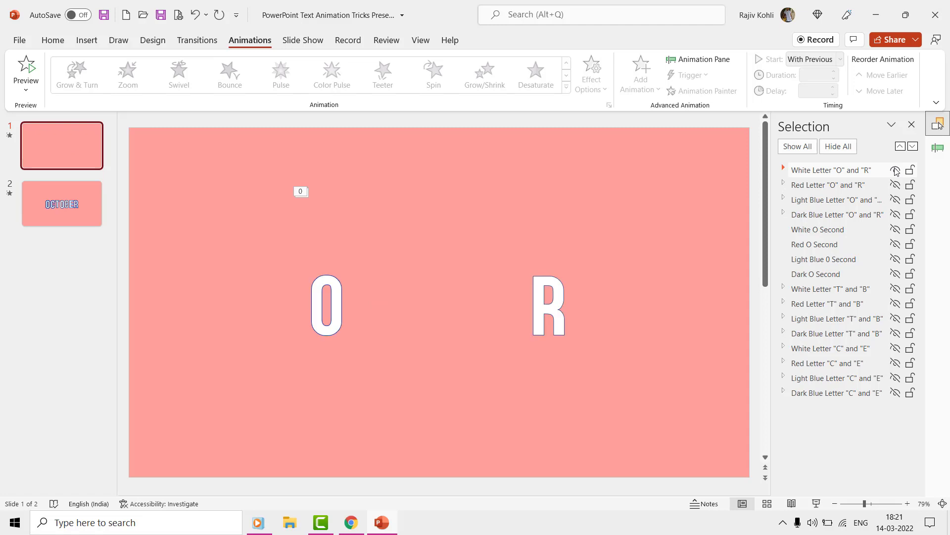
- Preview the O and R group's rotation and circle outline, undoing both changes
left_click(337, 289)
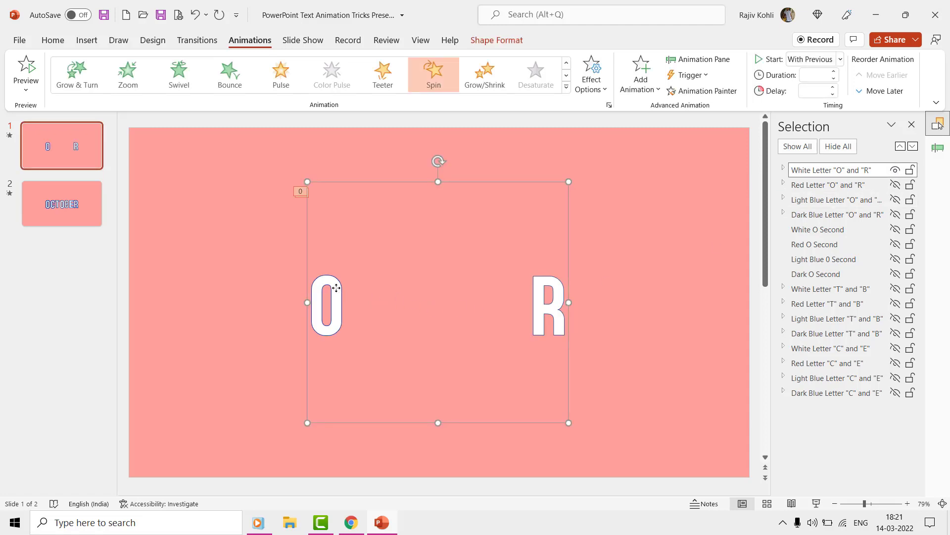
left_click_drag(439, 161, 381, 188)
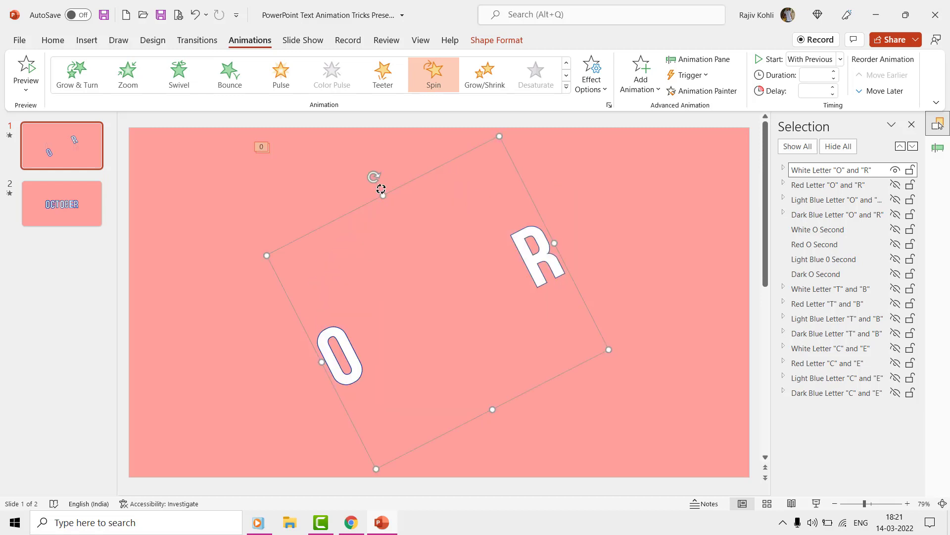
key("ctrl+z")
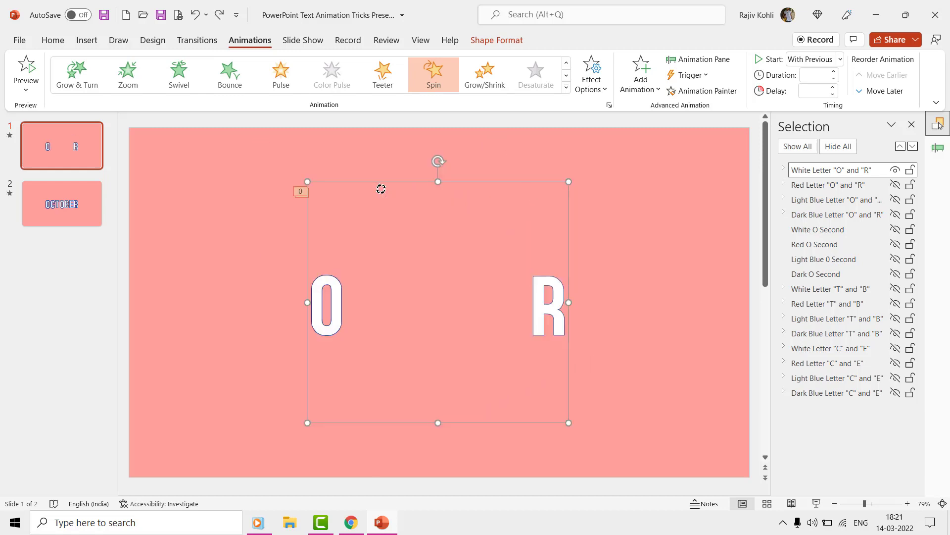
left_click(496, 40)
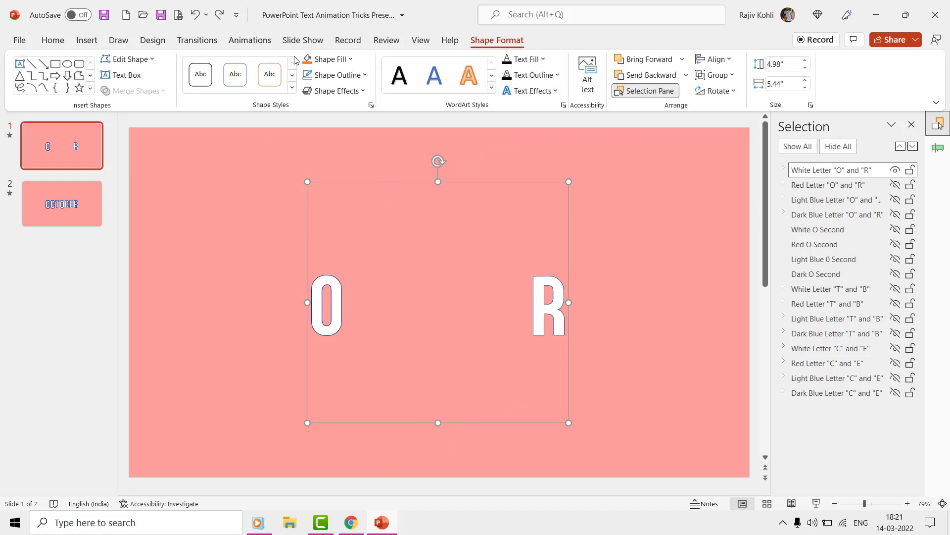
left_click(323, 81)
left_click(315, 105)
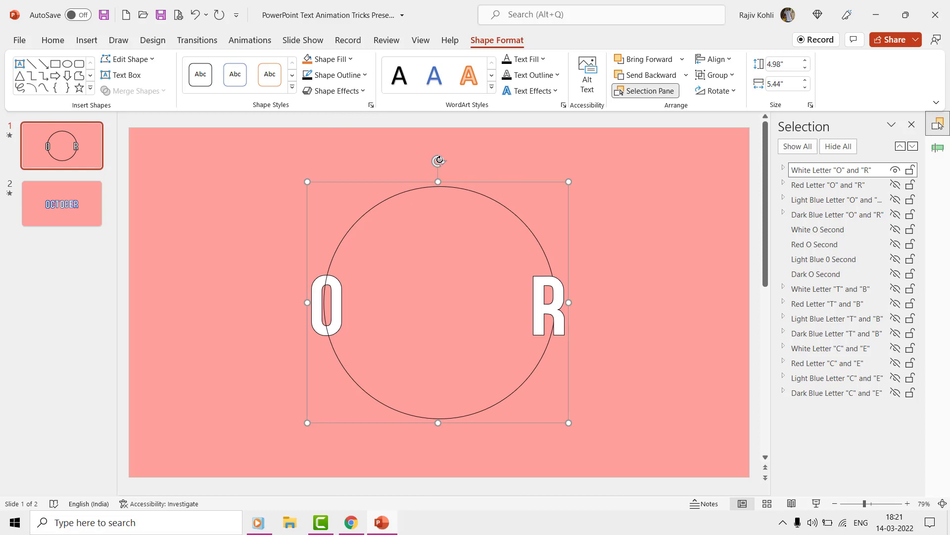
mouse_move(440, 160)
left_mouse_down()
mouse_move(486, 187)
mouse_move(446, 180)
mouse_move(439, 163)
left_mouse_up()
key("ctrl+z")
left_click(52, 41)
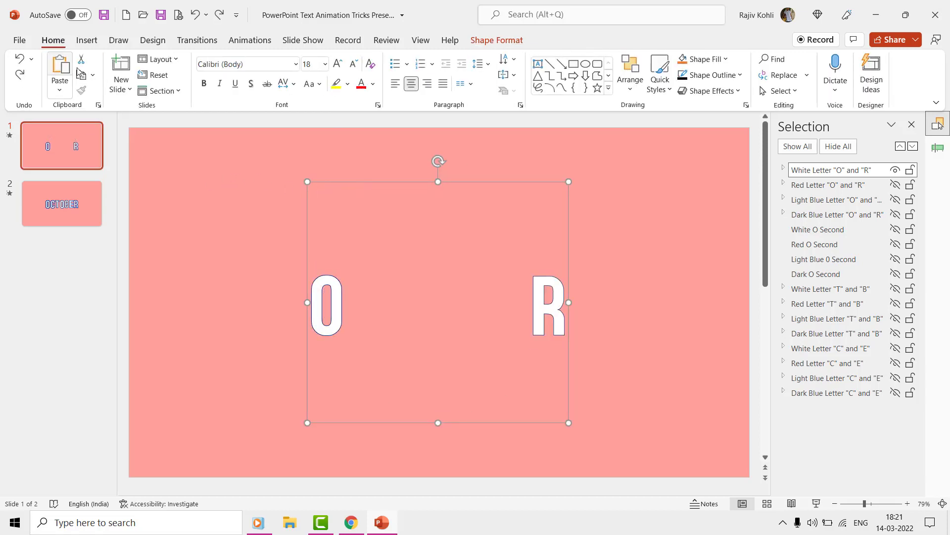
- Add a new slide 2 with a first-style WordArt text box reading O
left_click(121, 69)
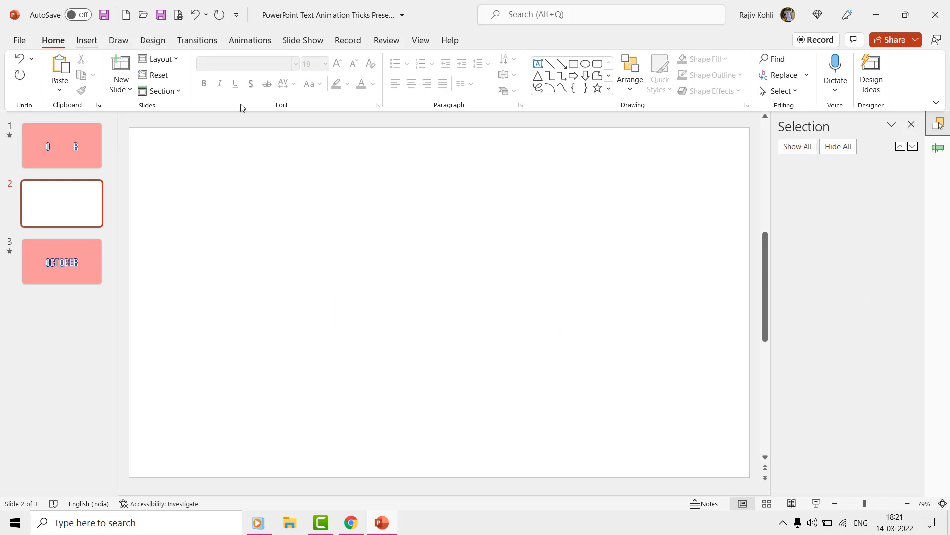
left_click(87, 40)
left_click(633, 75)
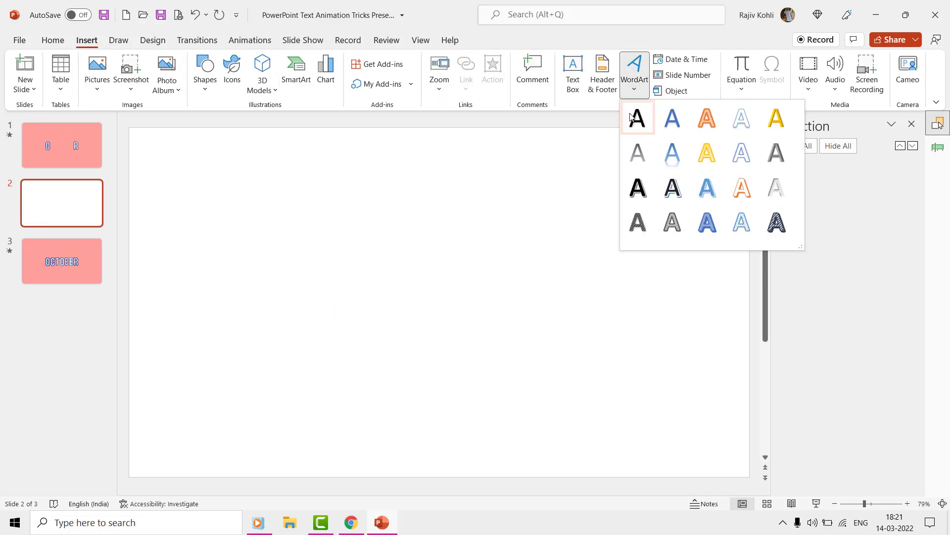
left_click(632, 118)
type("O")
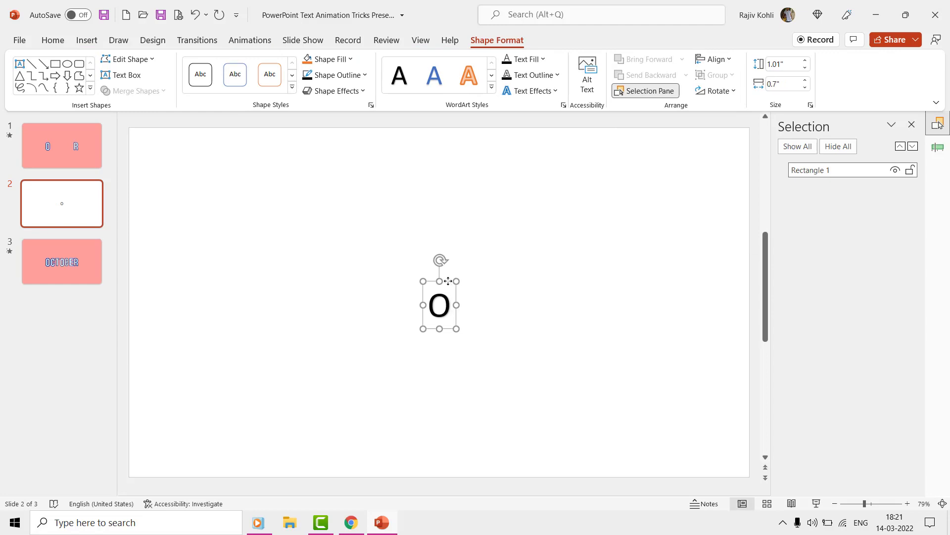
- Make copies of the O box beside it, retyped as C and T
left_click_drag(448, 281, 474, 287)
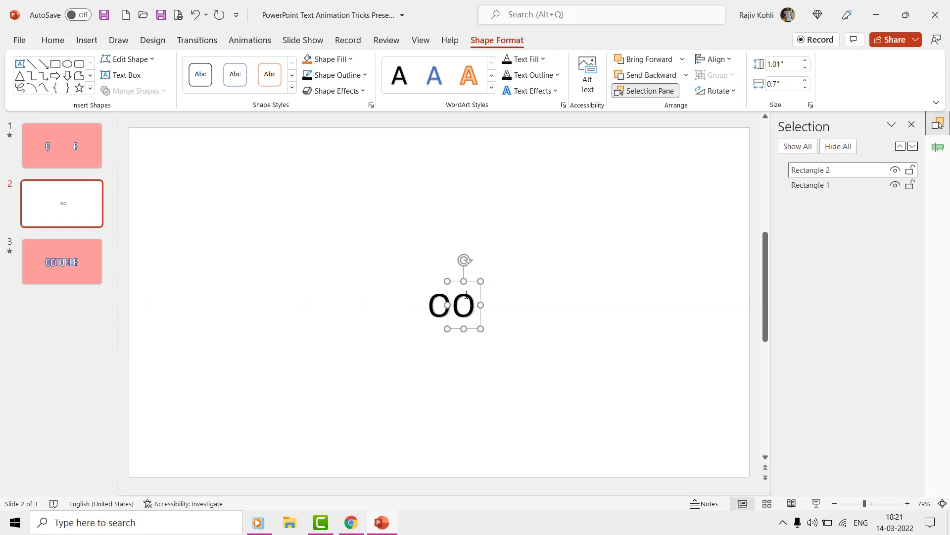
double_click(466, 295)
type("C")
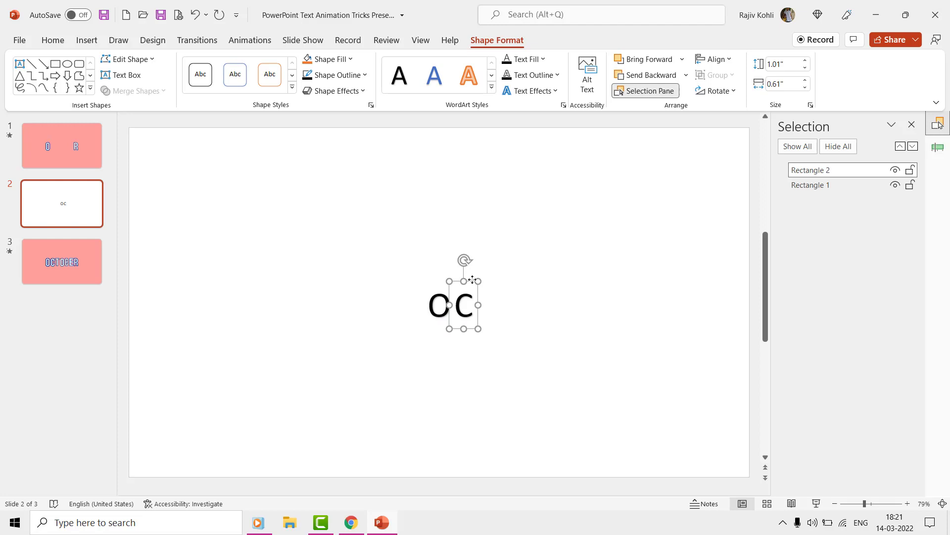
left_click_drag(472, 279, 499, 281)
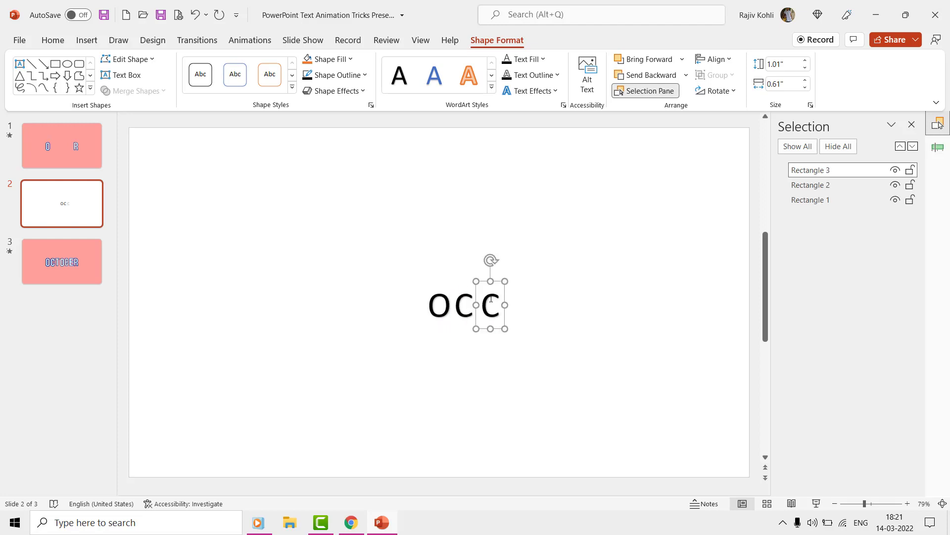
double_click(495, 299)
type("T")
left_click(524, 301)
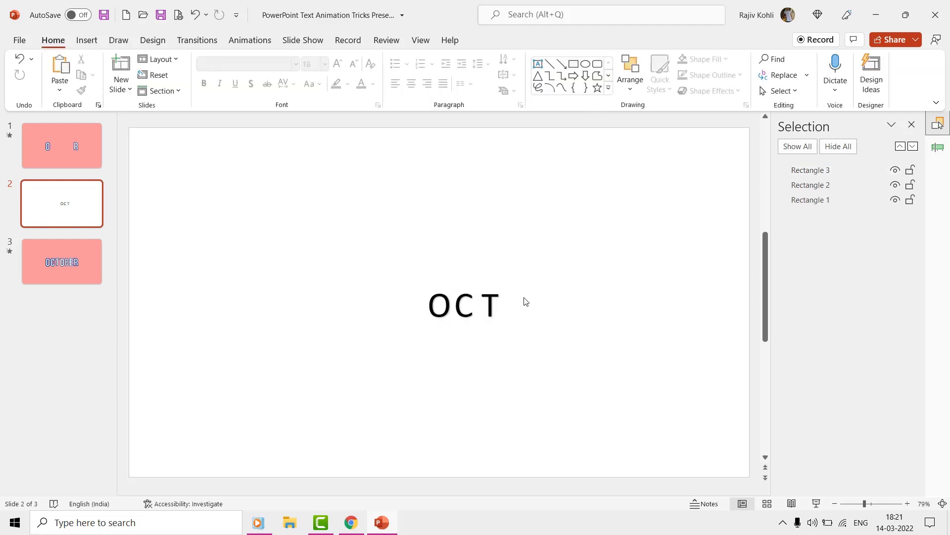
- Undo the trial letter copies and complete the original box to read OCTOBER
left_click(436, 303)
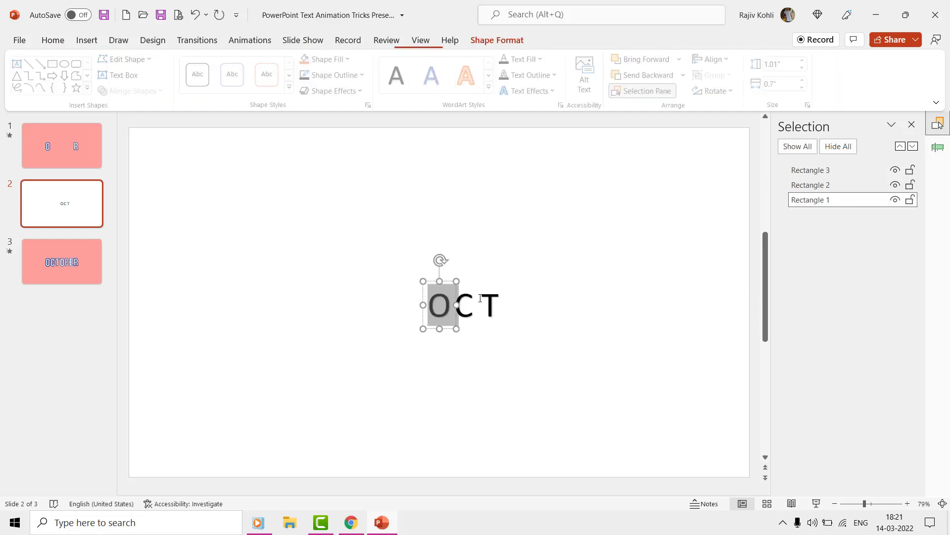
left_click(484, 298)
key("ctrl+z")
key("ctrl+z")
key("ctrl+z")
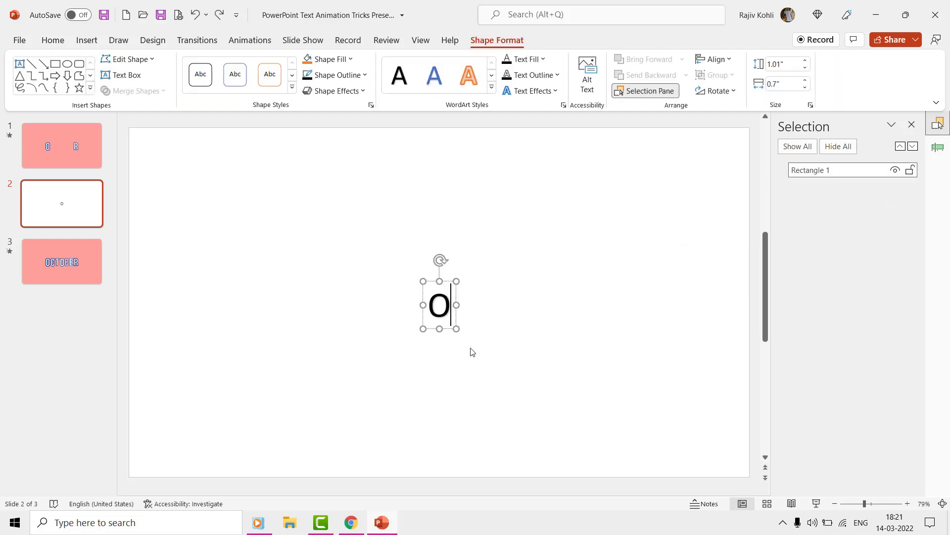
type("CTOBER")
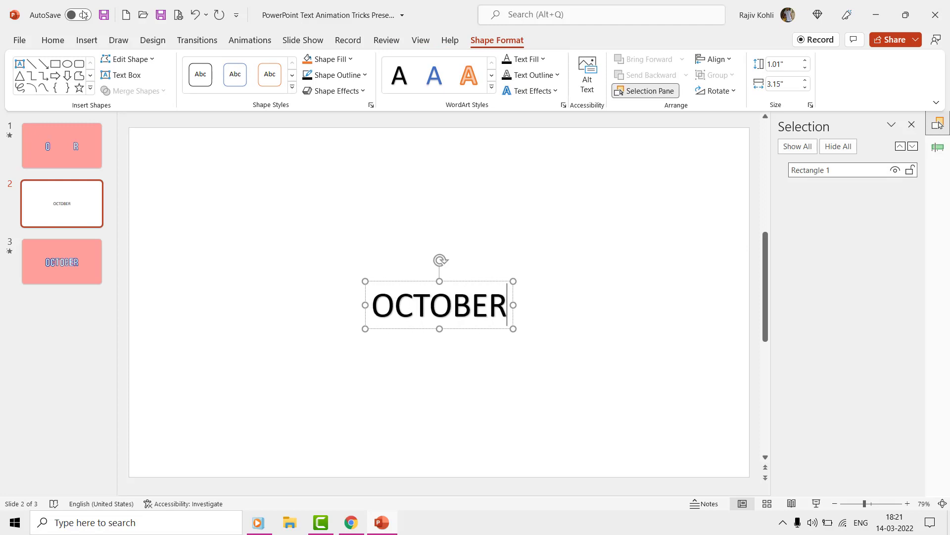
- Draw a rectangle over OCTOBER, send it to back, and select it with the text
left_click(85, 41)
left_click(205, 74)
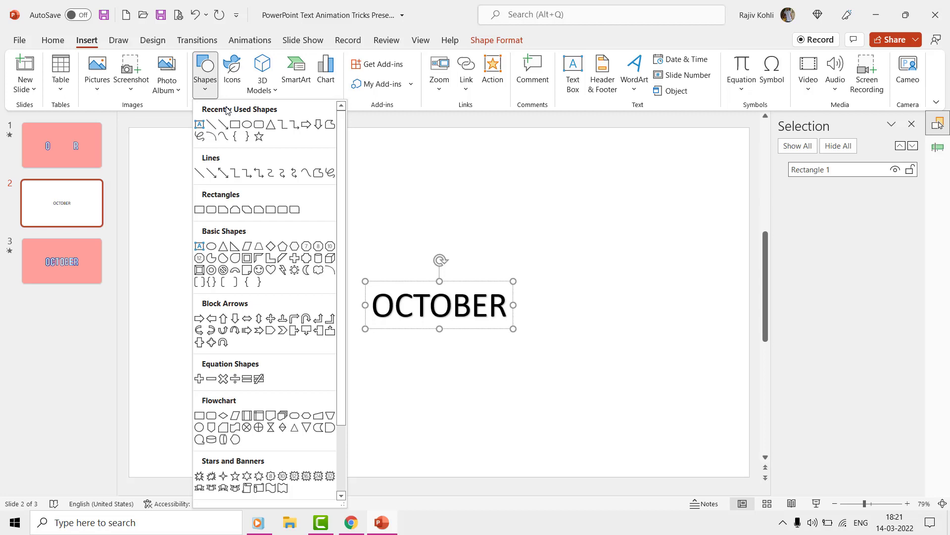
left_click(230, 126)
left_click_drag(341, 277, 534, 344)
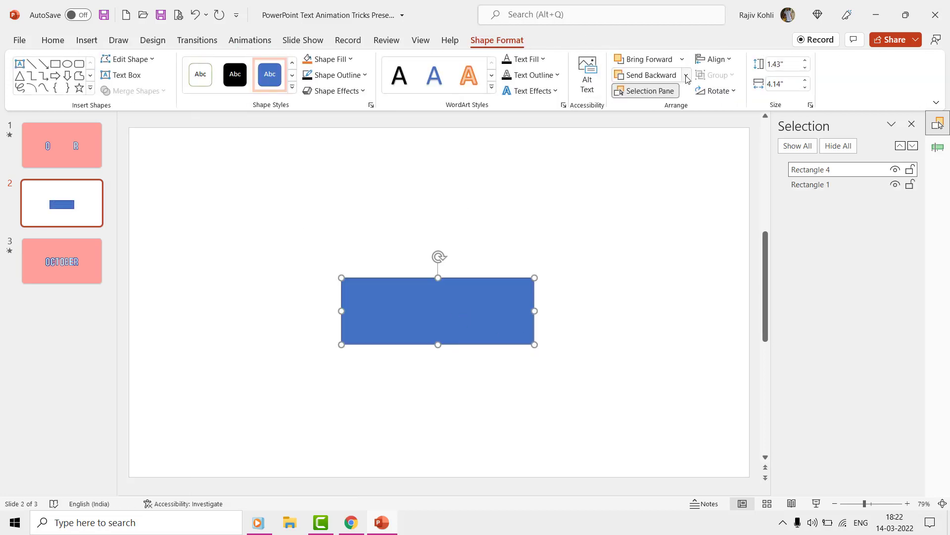
left_click(686, 75)
left_click(663, 107)
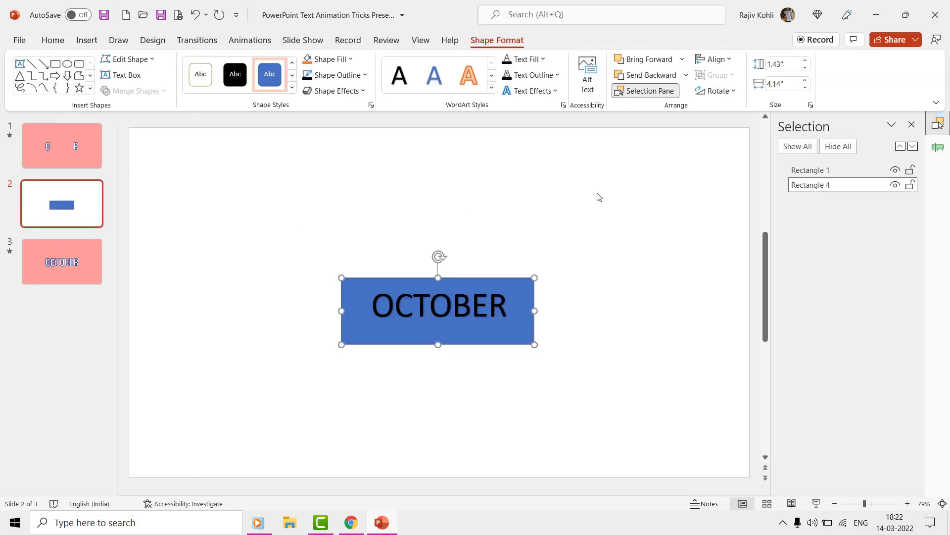
left_click(383, 307, "shift")
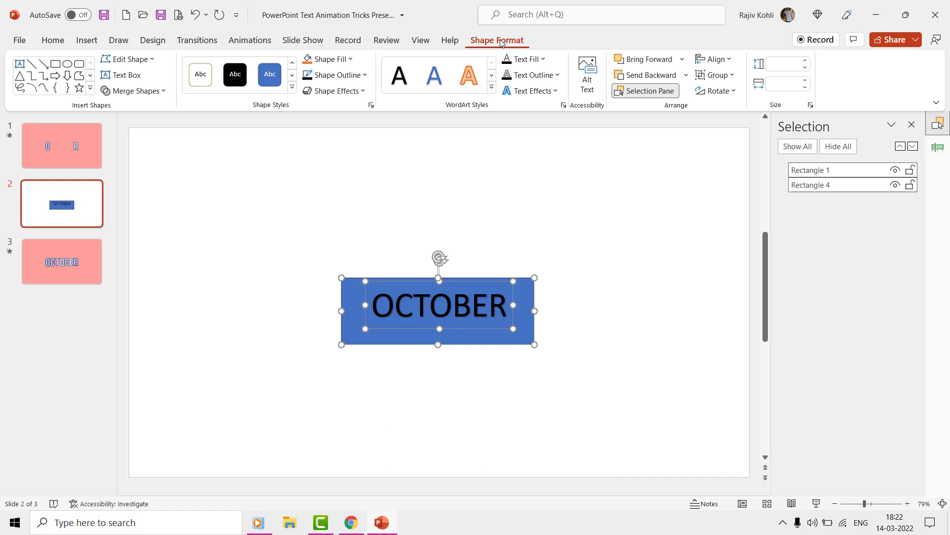
- Fragment OCTOBER against the rectangle and delete the leftover rectangle piece
left_click(145, 90)
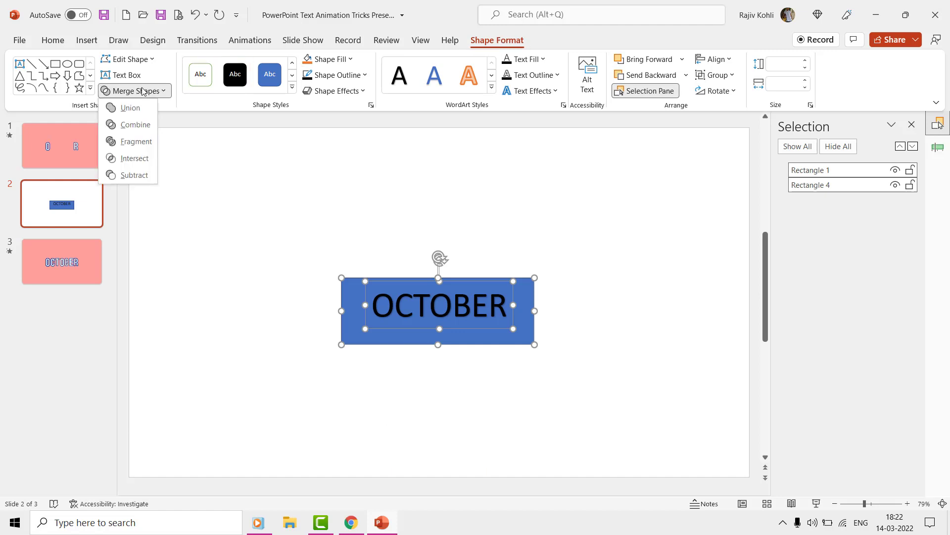
left_click(137, 142)
left_click(356, 289)
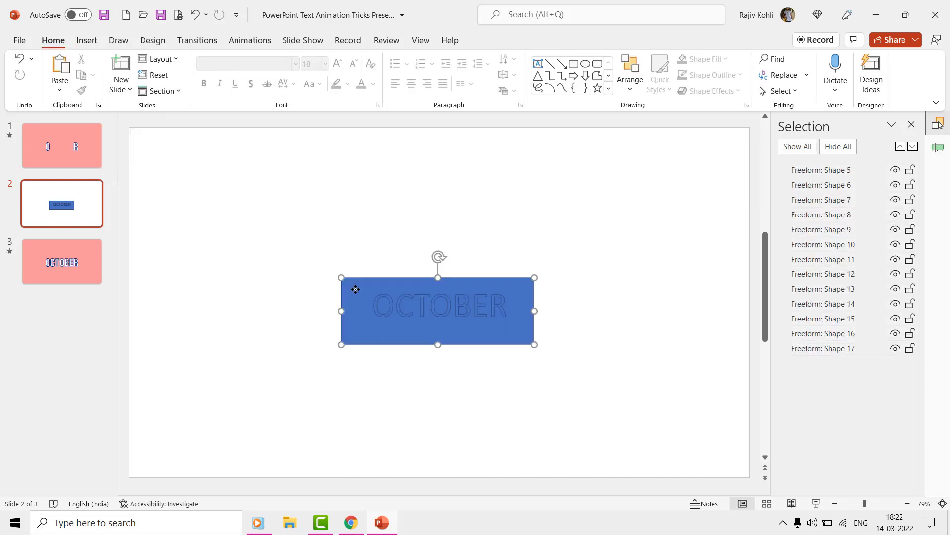
key("Delete")
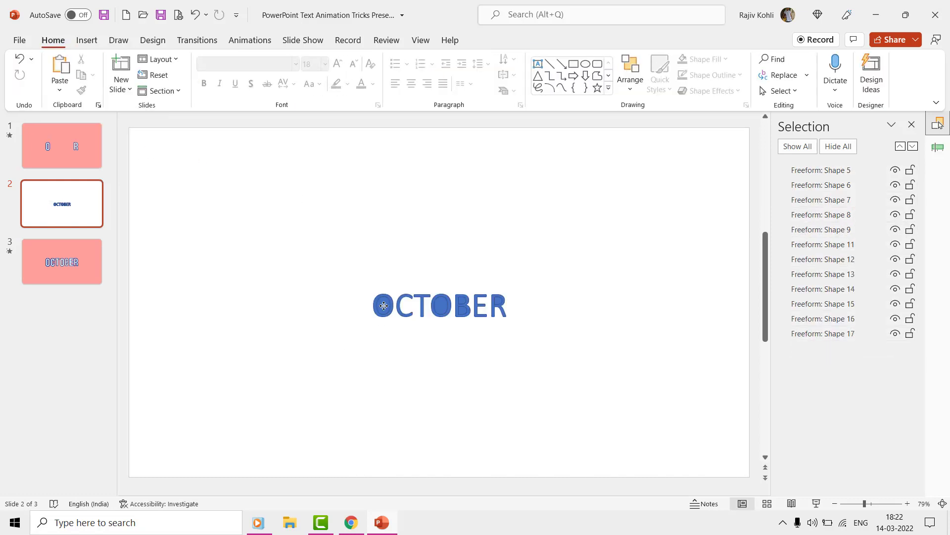
- Delete the inner counter pieces of both O letters and the B, then switch to Camtasia
left_click(383, 305)
key("Delete")
left_click(441, 305)
key("Delete")
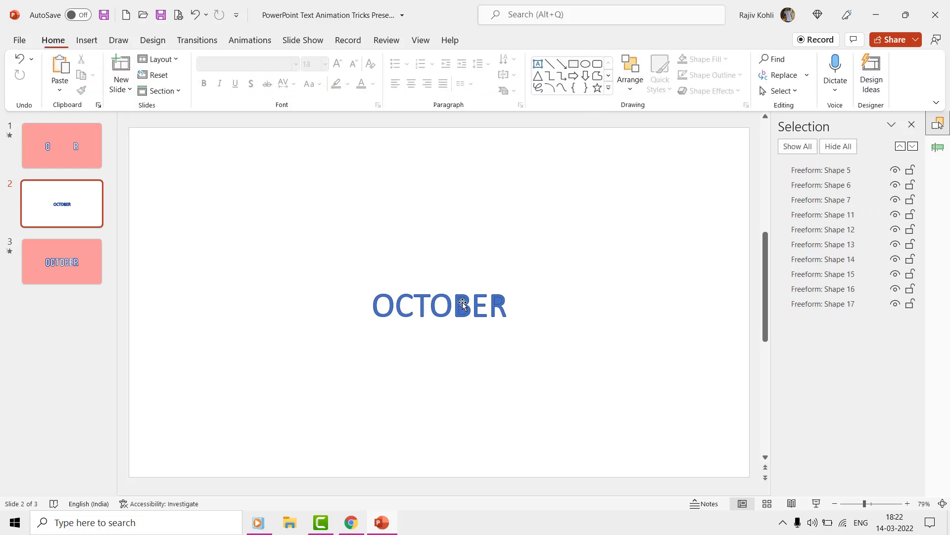
left_click(463, 304)
key("Delete")
left_click(462, 311)
key("Delete")
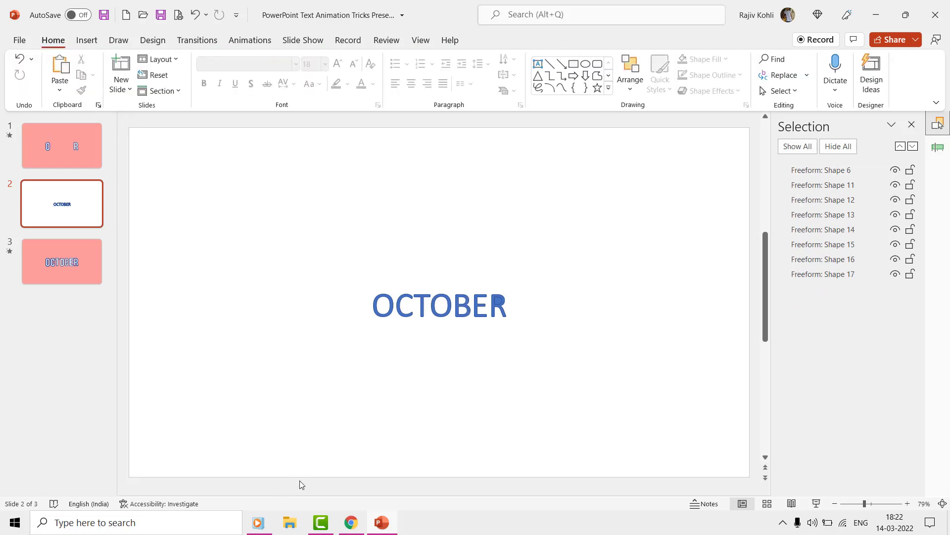
left_click(320, 522)
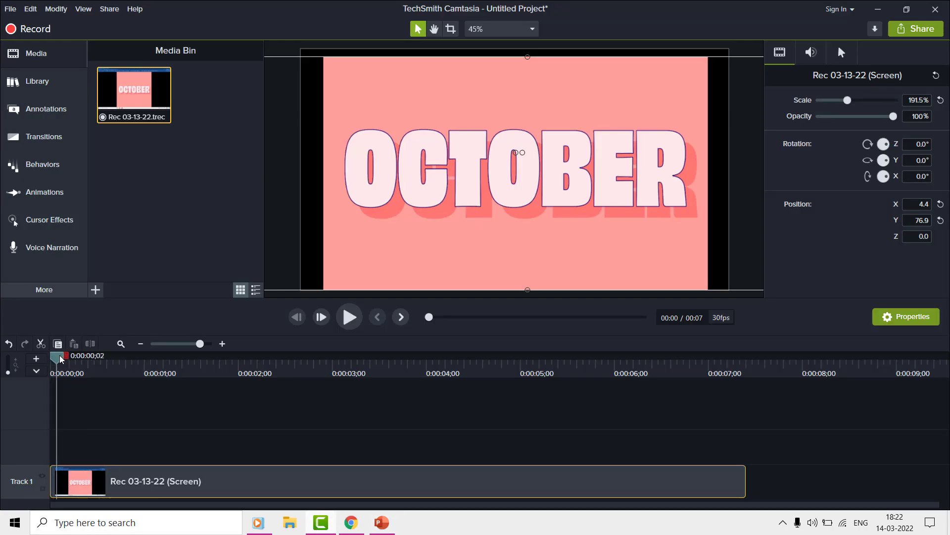
left_click_drag(61, 360, 201, 375)
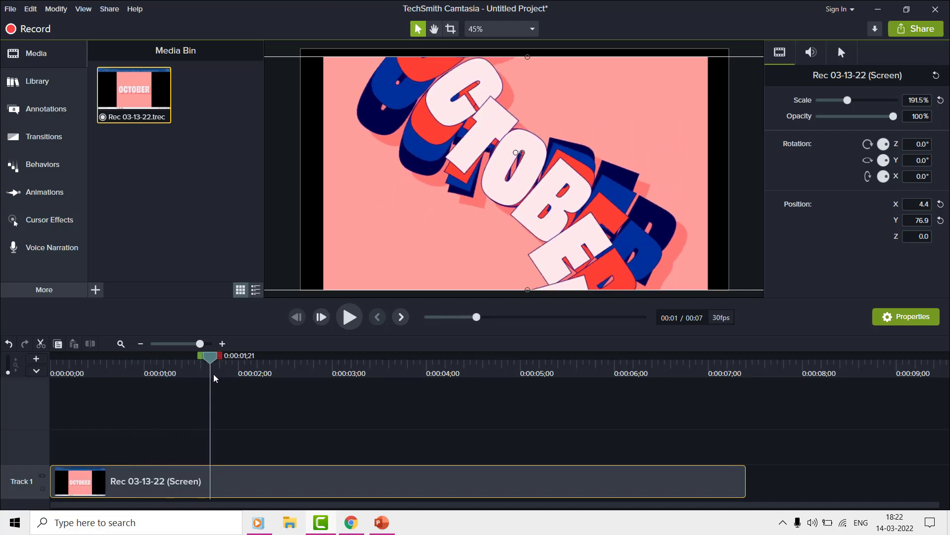
left_click_drag(214, 378, 360, 387)
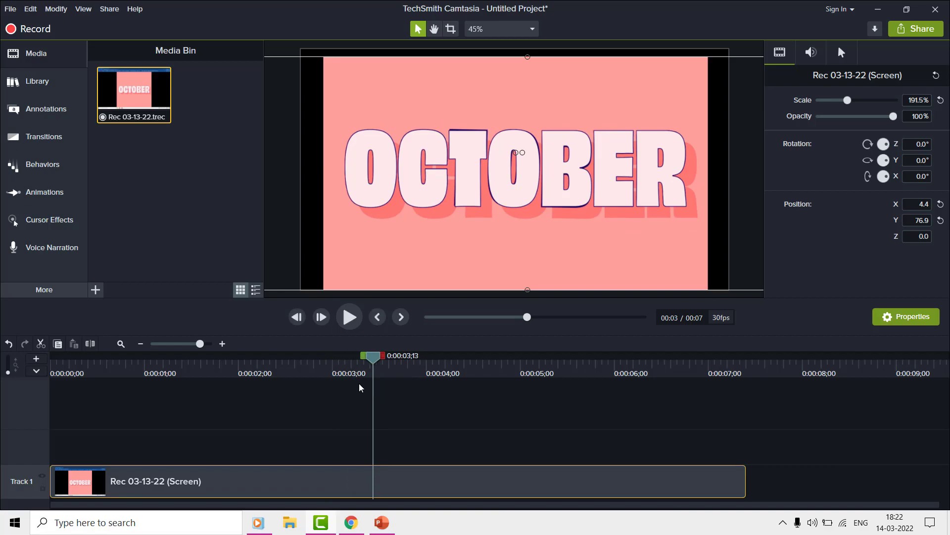
- Back in PowerPoint, delete the C, T, second O, B and E shapes, leaving only O and R
left_click(382, 523)
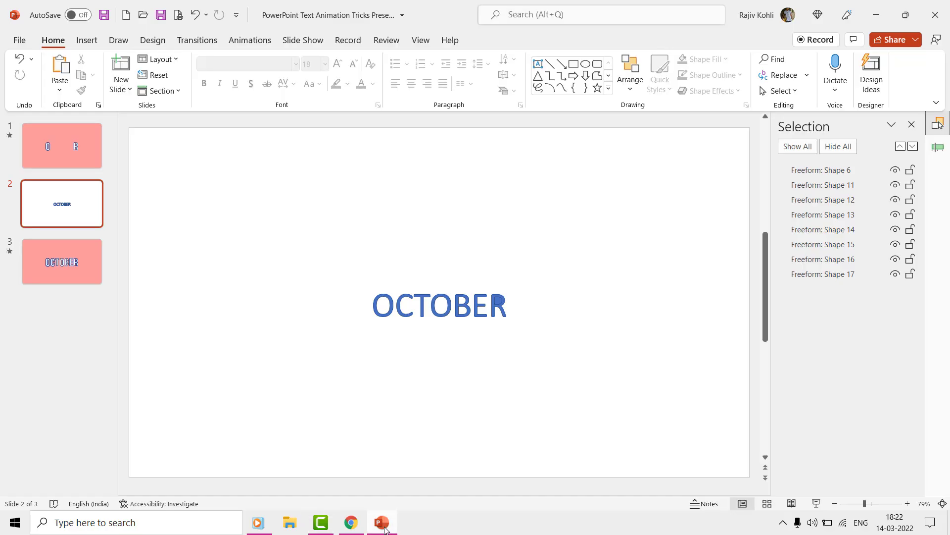
left_click(401, 308)
key("Delete")
left_click(426, 305)
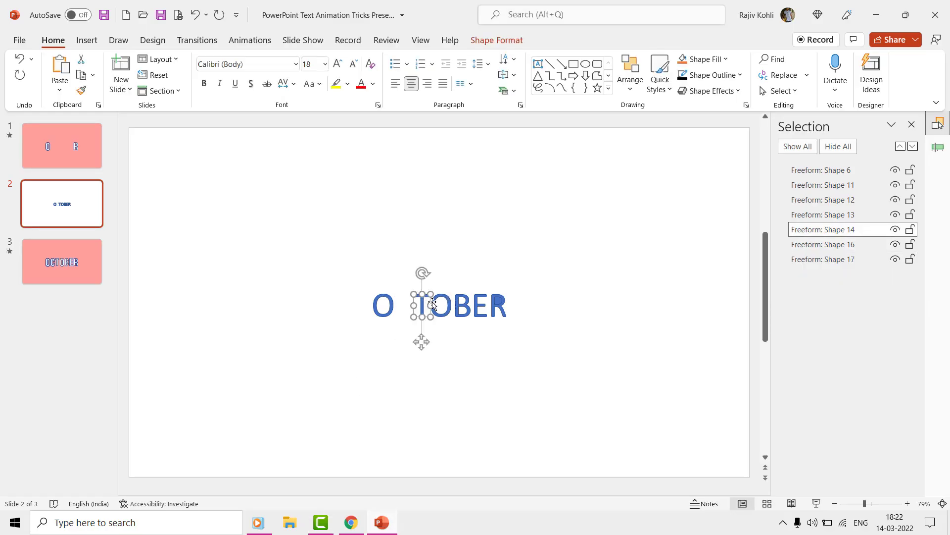
key("Delete")
left_click(442, 304)
key("Delete")
left_click(459, 306)
key("Delete")
left_click(479, 305)
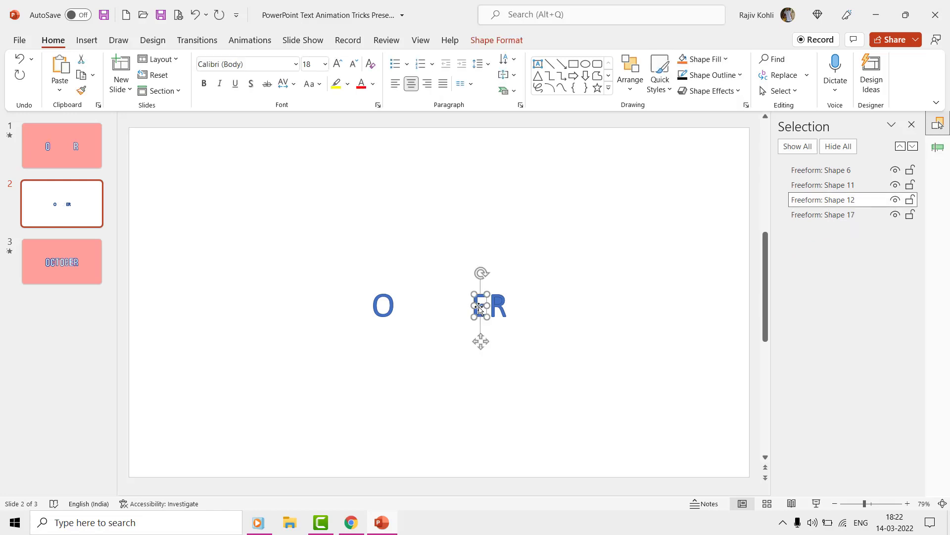
key("Delete")
left_click(404, 293)
key("Delete")
- Draw a no-fill circle sized and centred so the O and R sit on it
left_click(87, 41)
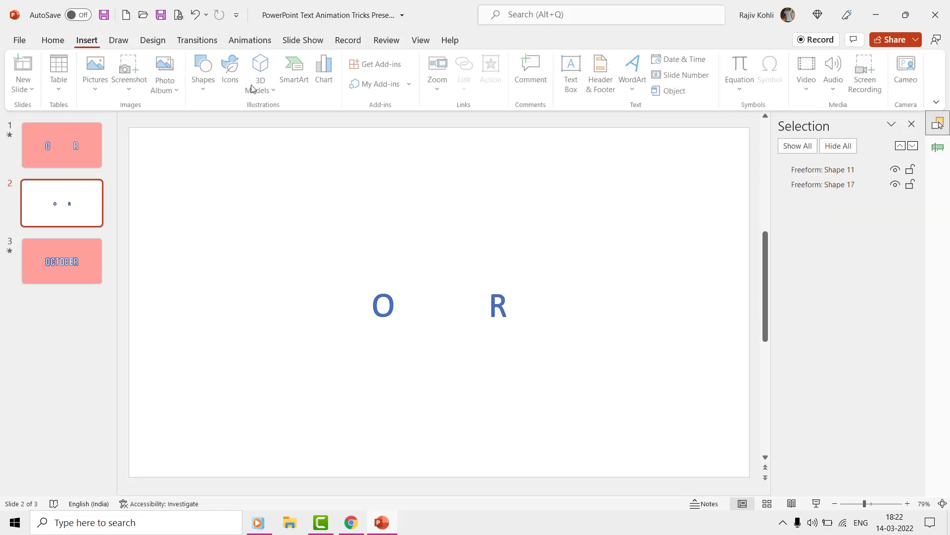
left_click(205, 77)
left_click(238, 125)
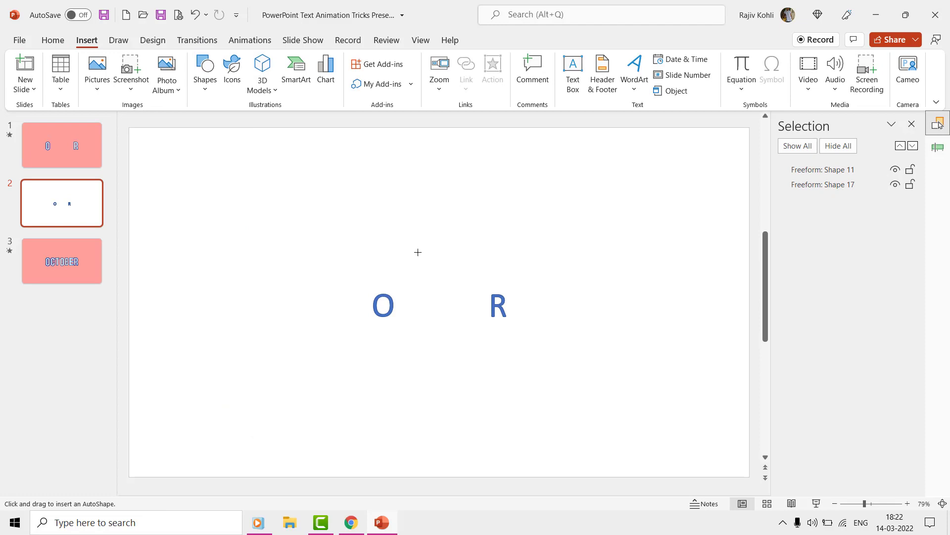
left_click_drag(406, 261, 495, 351)
left_click_drag(446, 287, 448, 303)
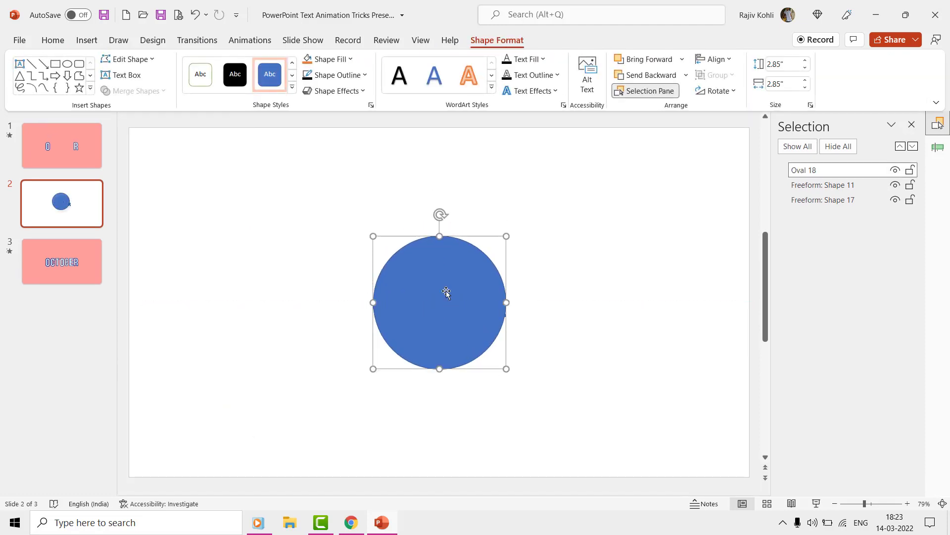
left_click(331, 59)
left_click(321, 228)
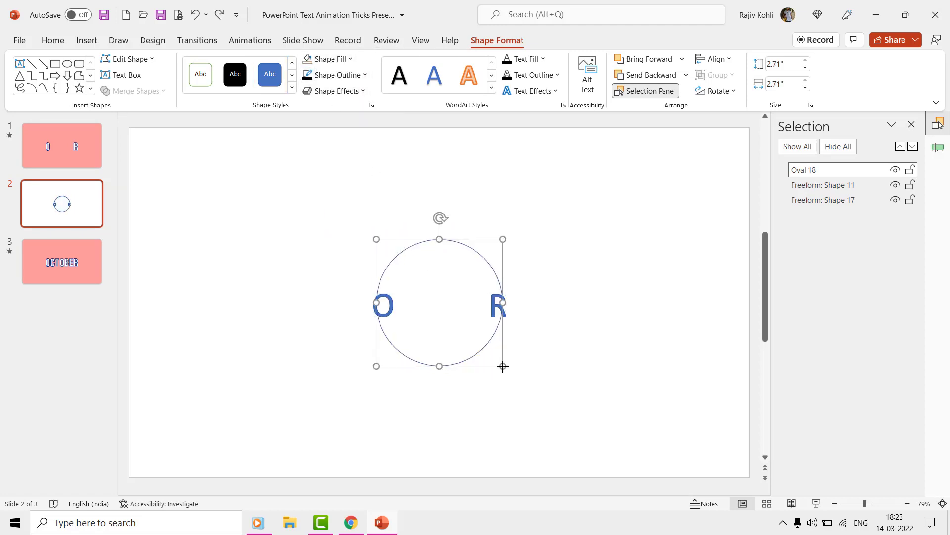
left_click_drag(502, 365, 498, 362)
- Group the circle with the O and R letters and test rotating the group
left_click(388, 301, "shift")
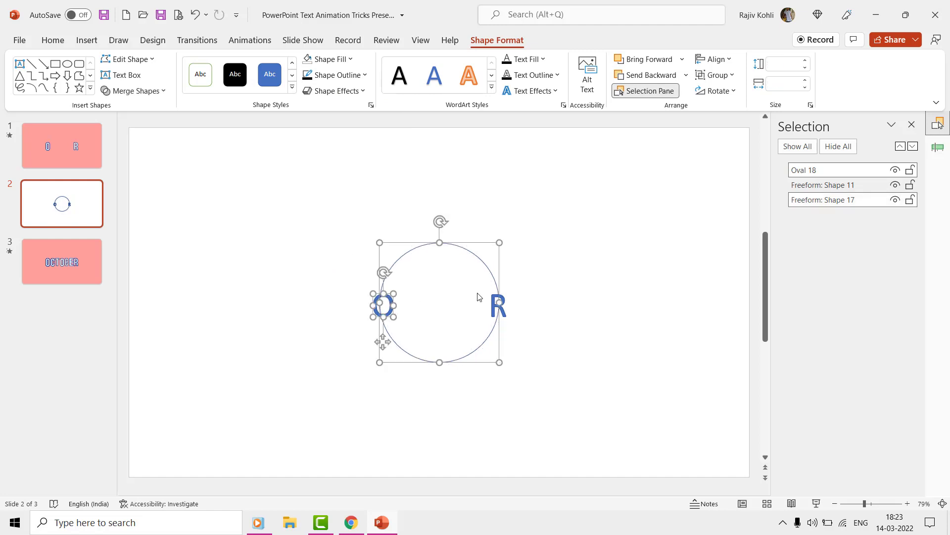
left_click(502, 299, "shift")
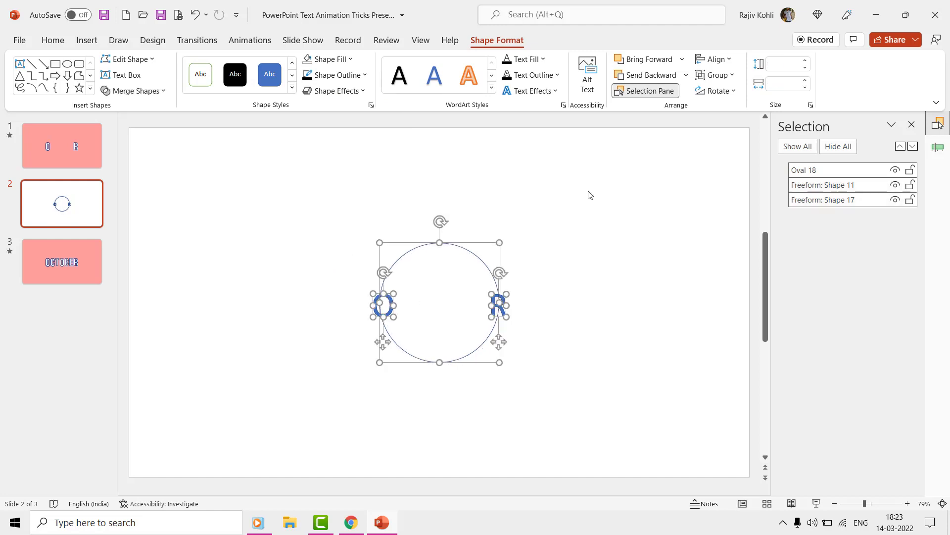
left_click(714, 75)
left_click(716, 93)
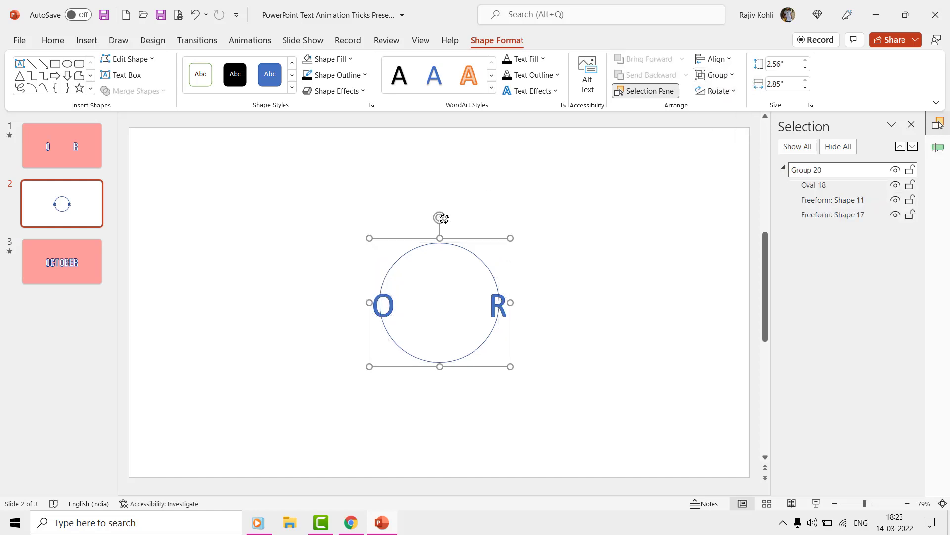
mouse_move(444, 218)
left_mouse_down()
mouse_move(462, 240)
mouse_move(439, 225)
left_mouse_up()
- Set the circle inside the group to No Outline, then select the O-R group
left_click(419, 251)
left_click(335, 75)
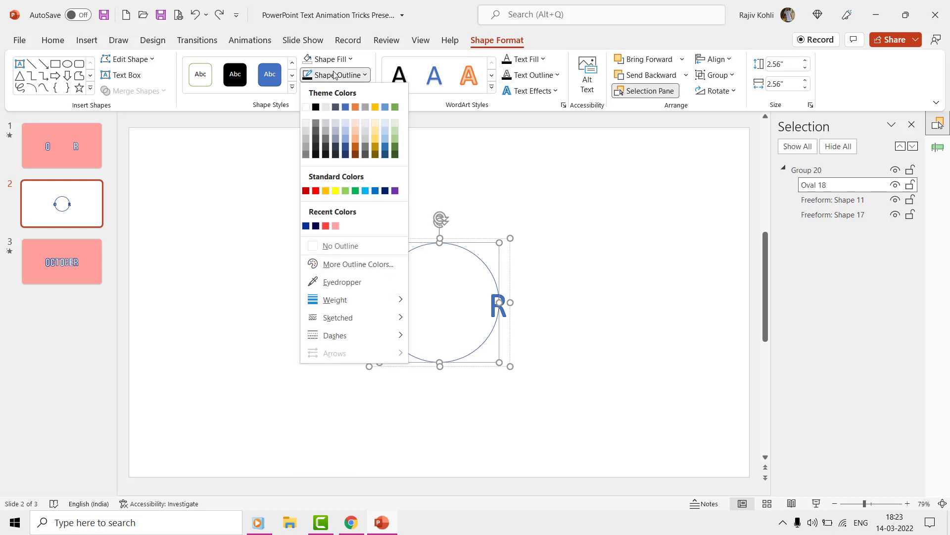
left_click(339, 245)
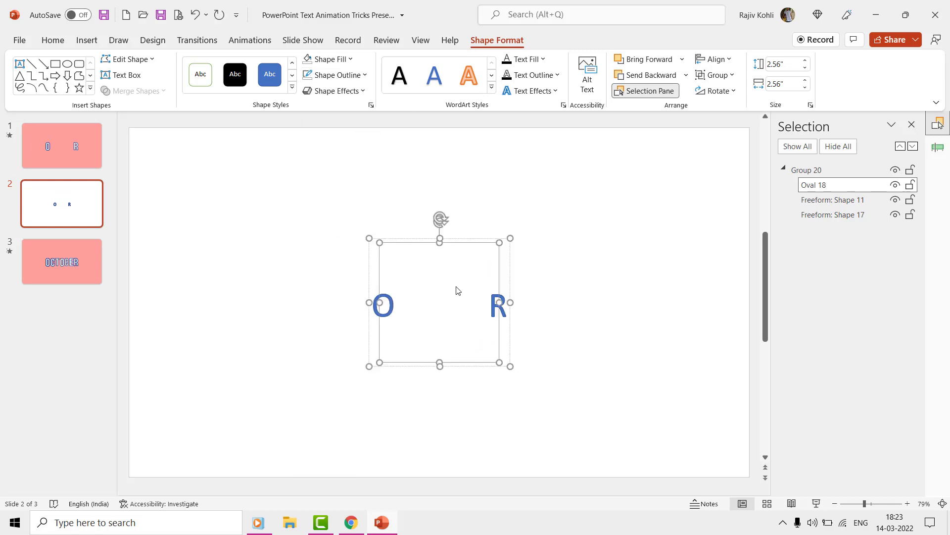
left_click(365, 315)
left_click(389, 297)
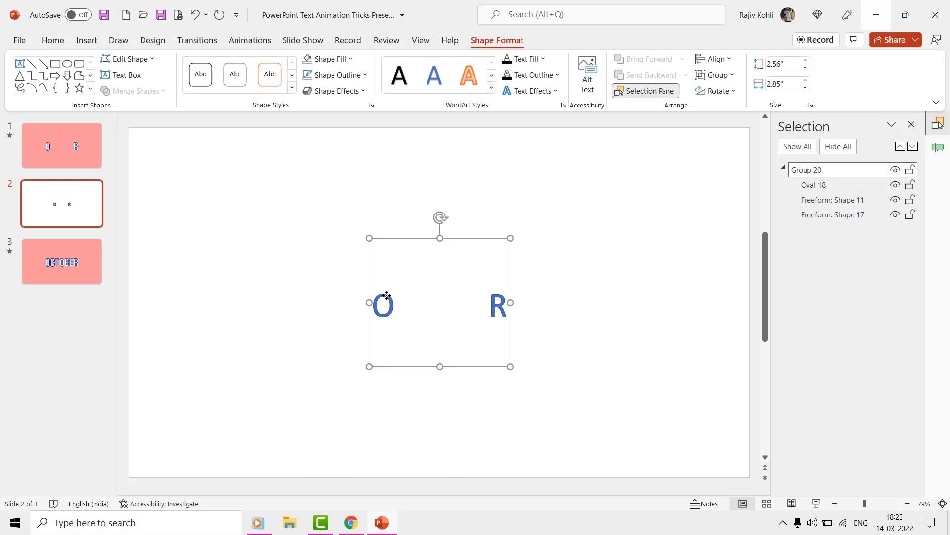
left_click(251, 40)
- Add a Spin animation to the O-R group set to a custom 3° counterclockwise
left_click(657, 93)
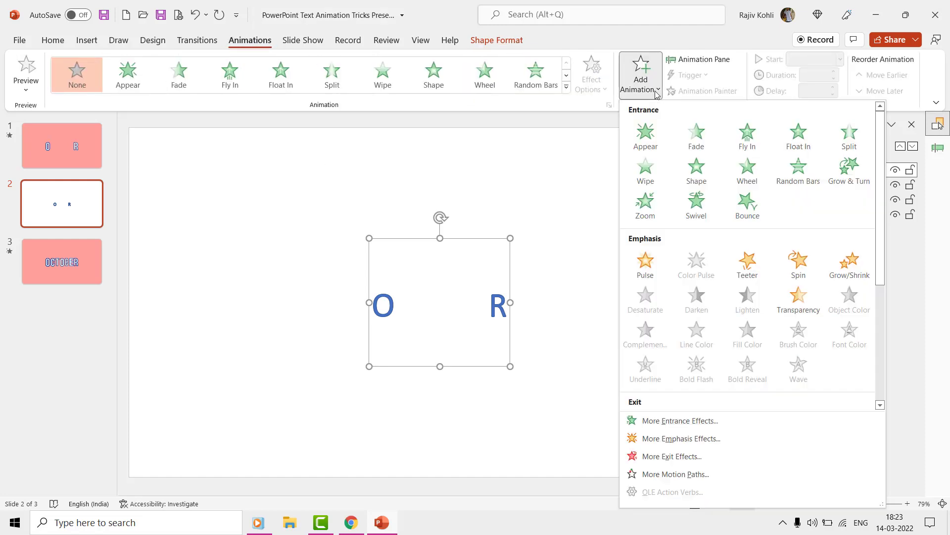
left_click(799, 268)
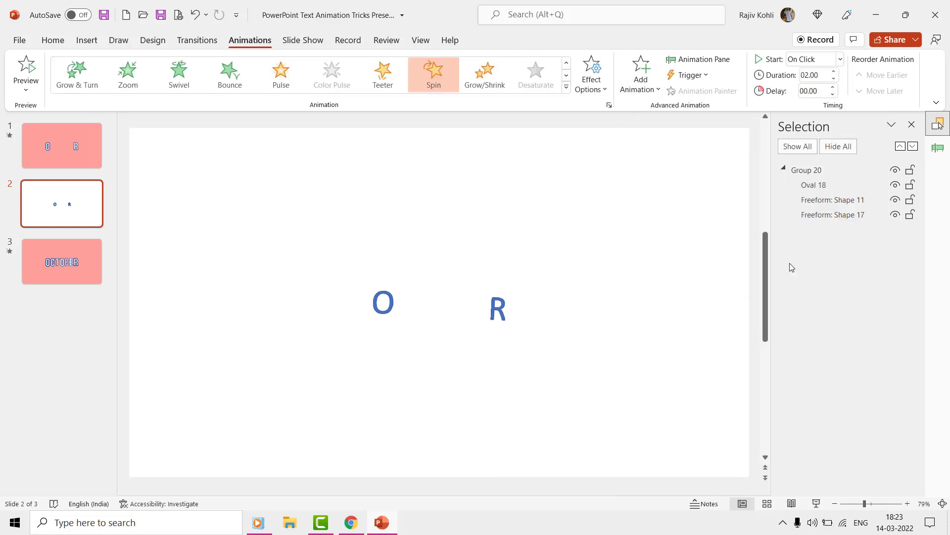
left_click(940, 149)
double_click(817, 165)
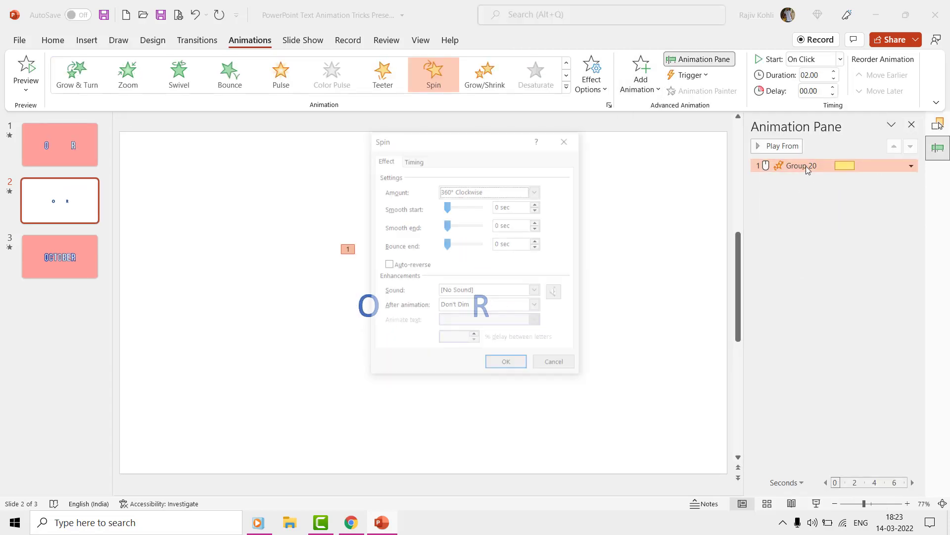
left_click(493, 191)
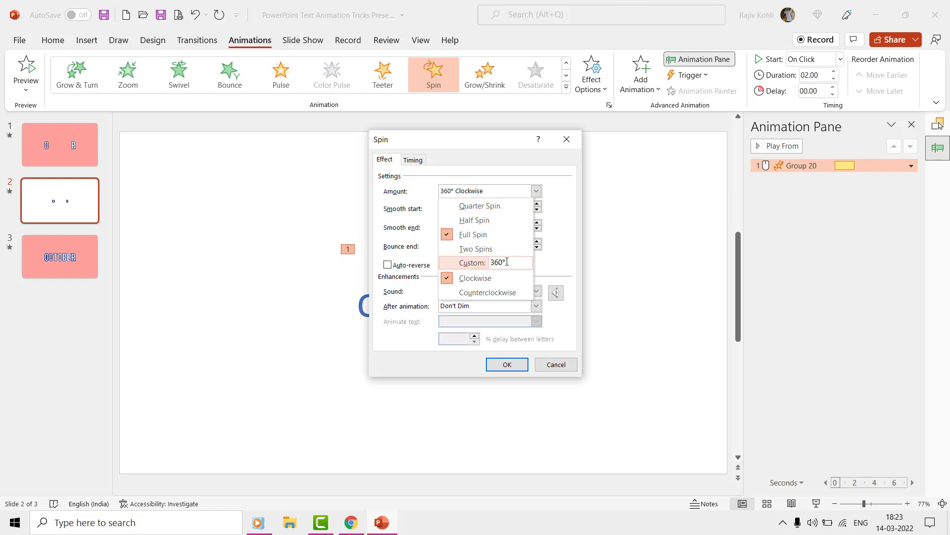
type("3")
key("Return")
left_click(496, 192)
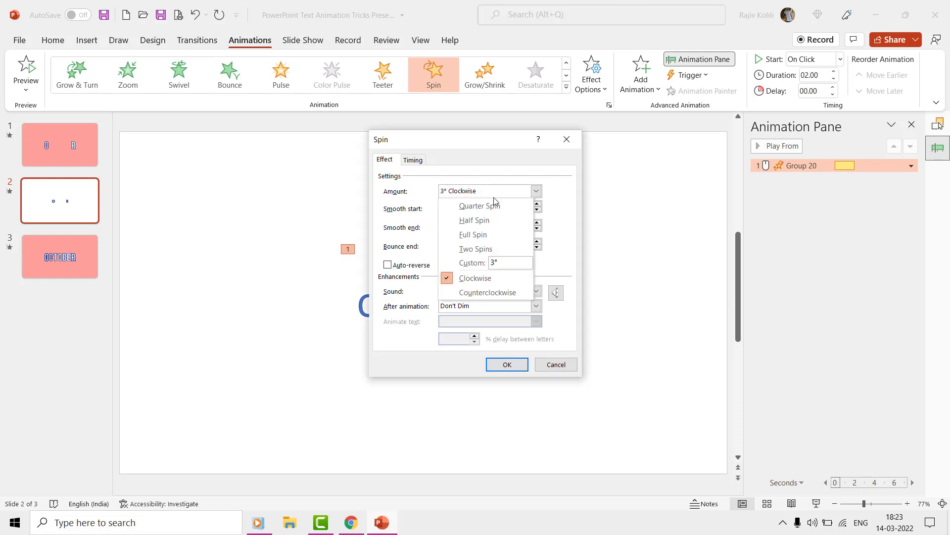
left_click(495, 292)
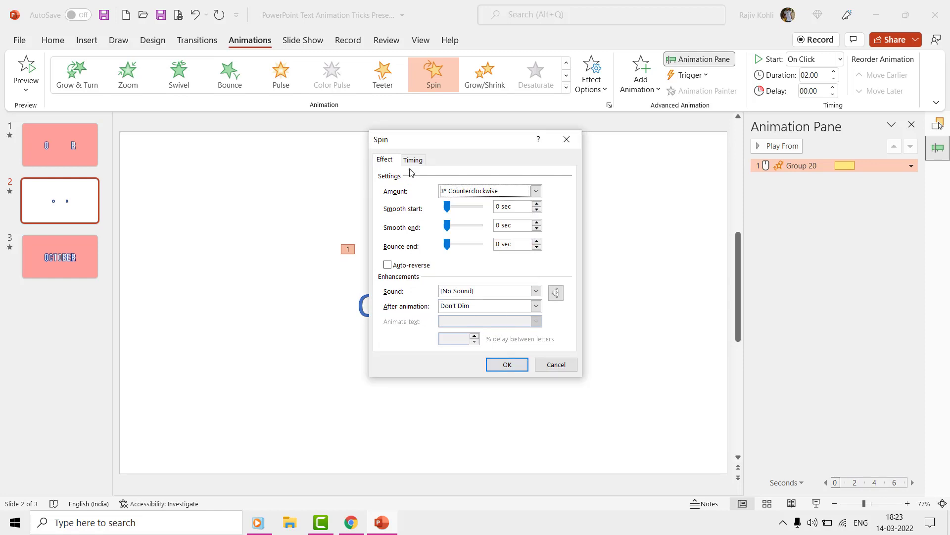
- Time the spin at 0.5 seconds starting With Previous, and apply it
left_click(412, 160)
left_click(438, 208)
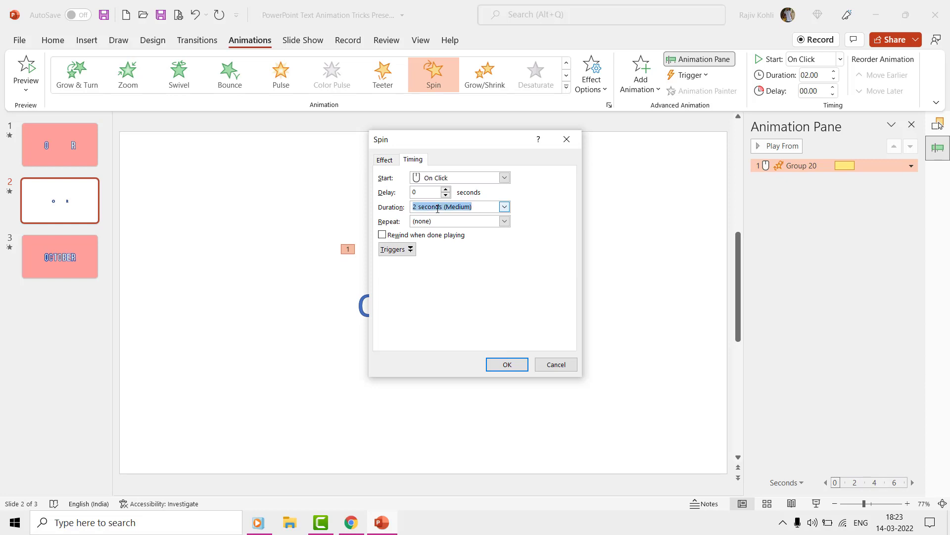
type("0.50")
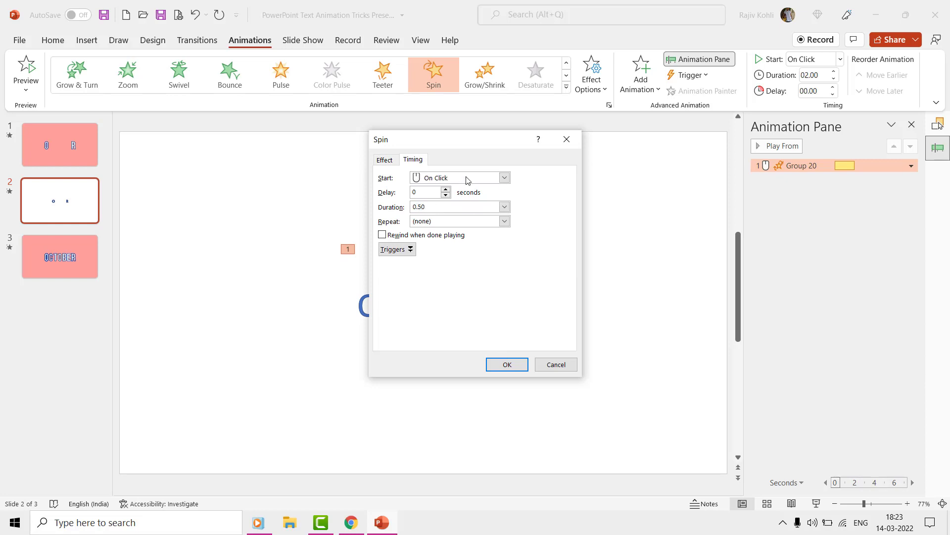
left_click(467, 180)
left_click(470, 198)
left_click(501, 367)
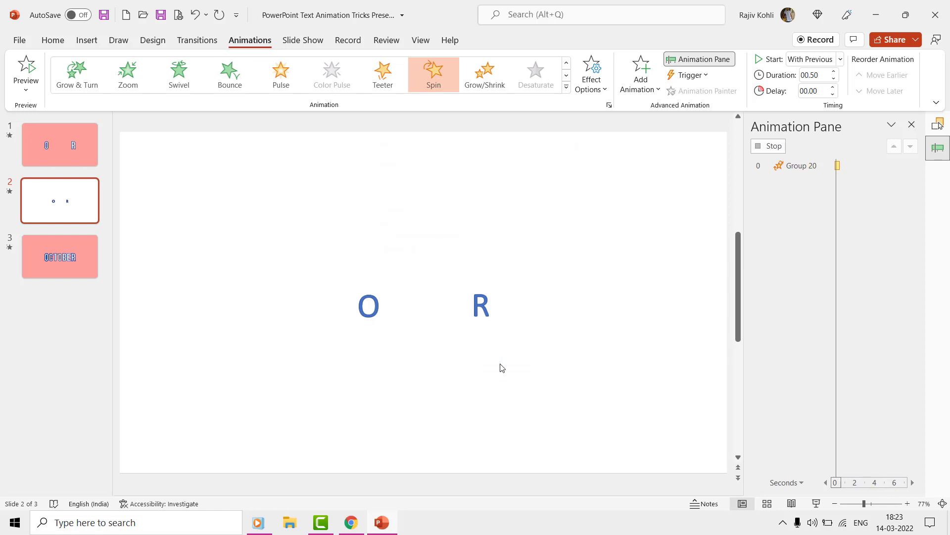
- Add a second Spin to the O–R group: With Previous, 3 seconds long, 0.5-second delay
left_click(479, 309)
left_click(641, 79)
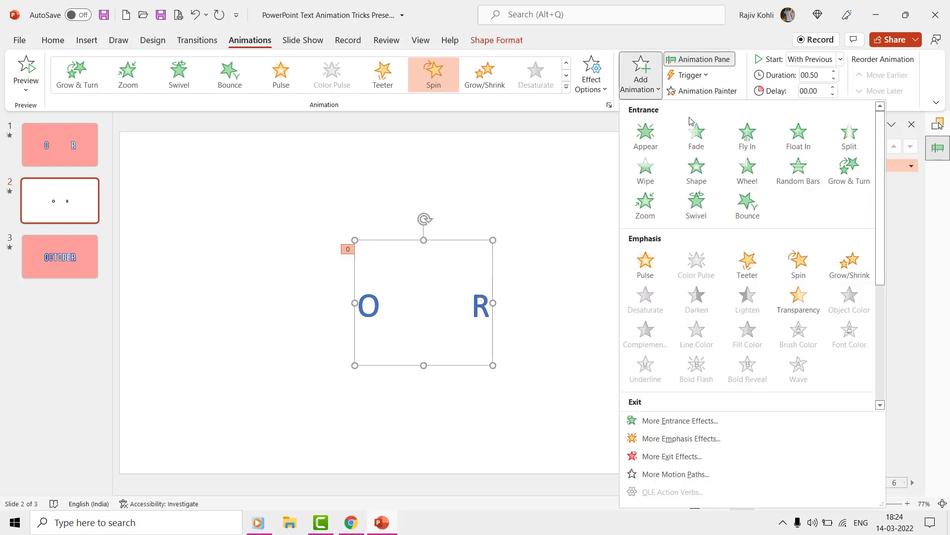
left_click(799, 262)
left_click(814, 59)
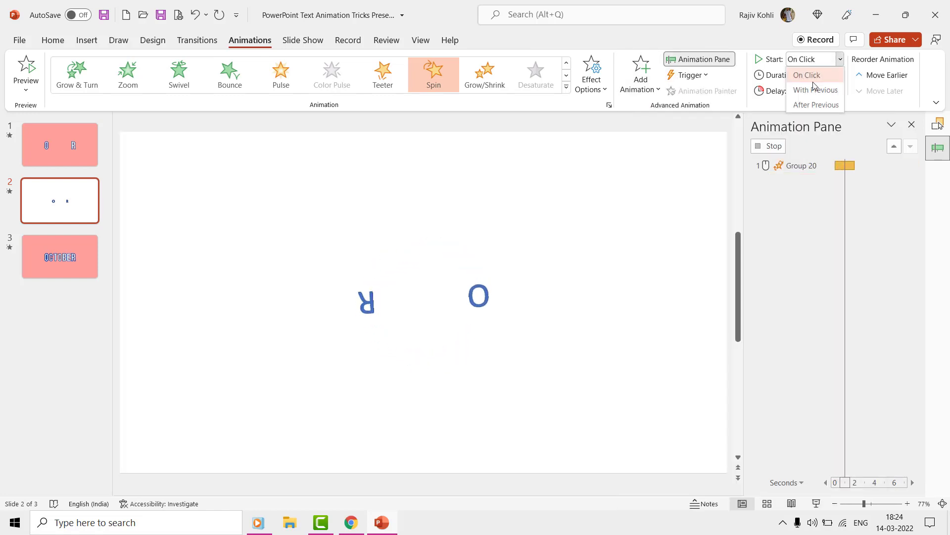
left_click(814, 90)
left_click(814, 75)
type("30")
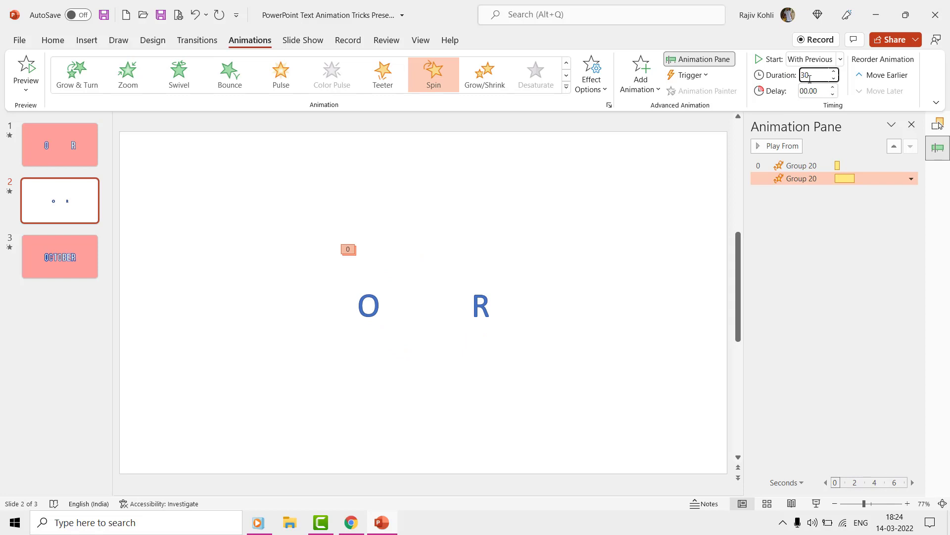
type("3")
key("Return")
left_click(817, 90)
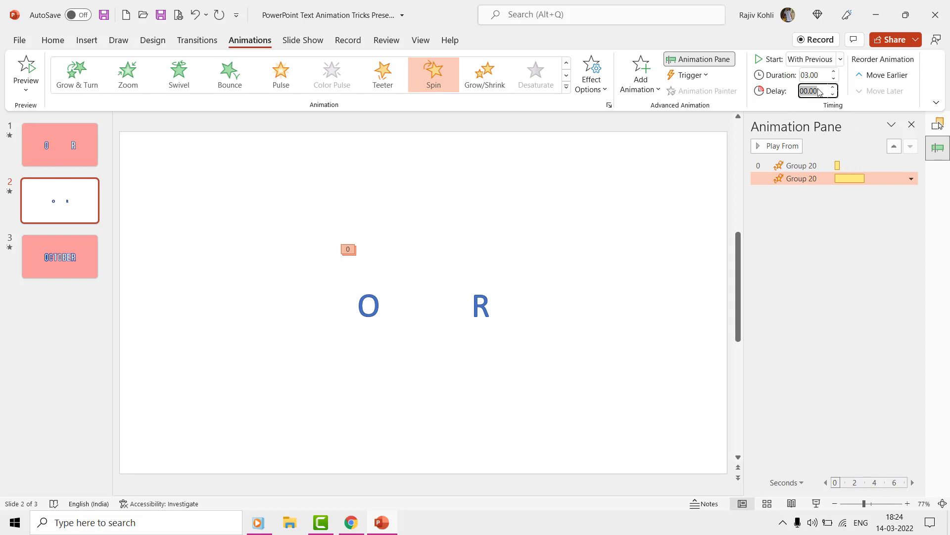
type("0.5")
key("Return")
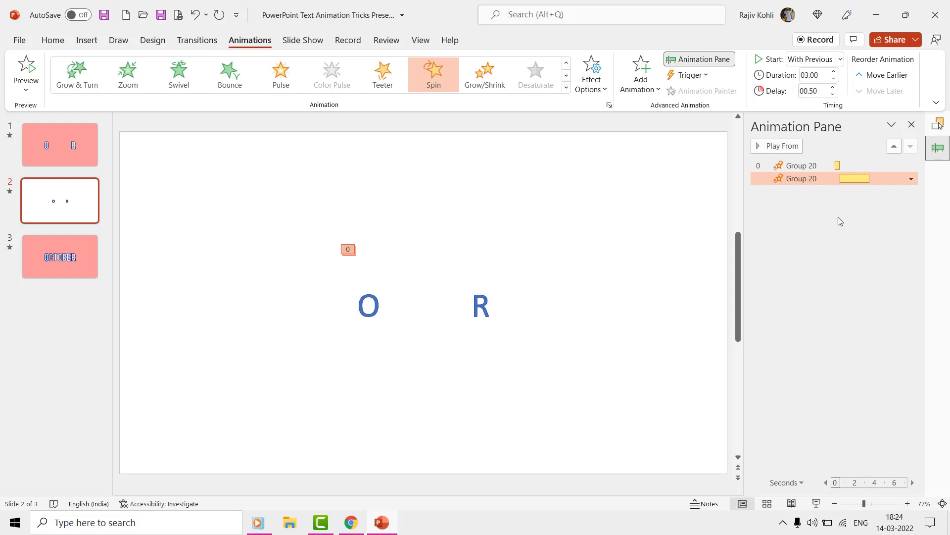
- Set the second Spin to a custom 375° with 1.5-second smooth start and end
double_click(834, 179)
left_click(472, 191)
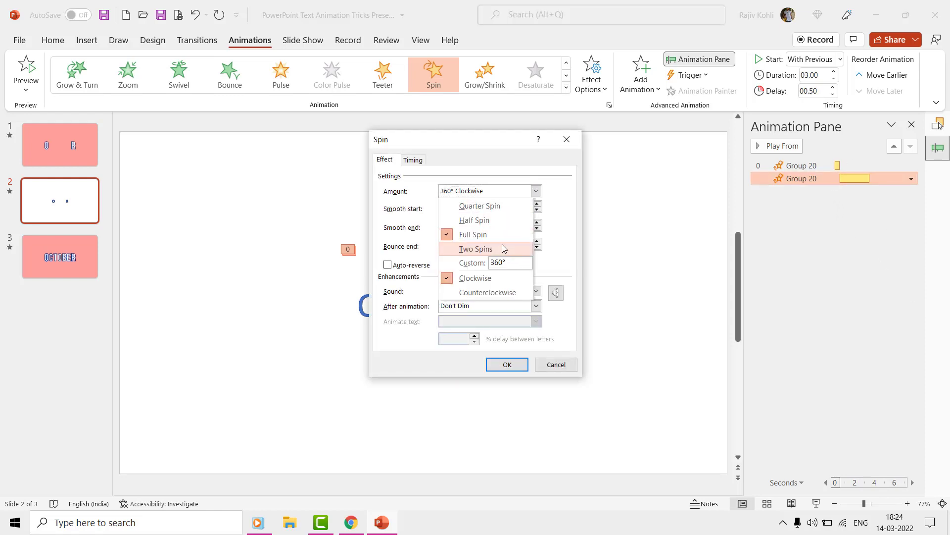
left_click(485, 266)
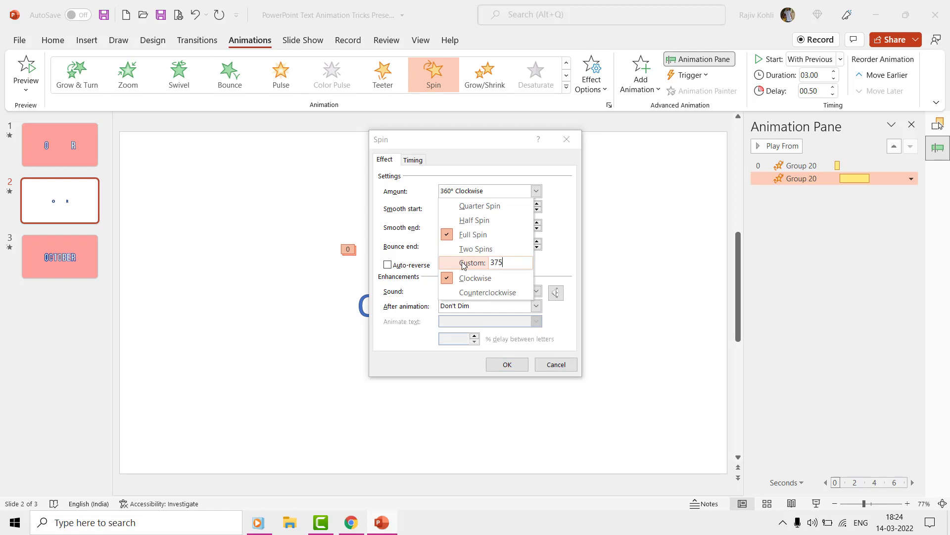
key("Return")
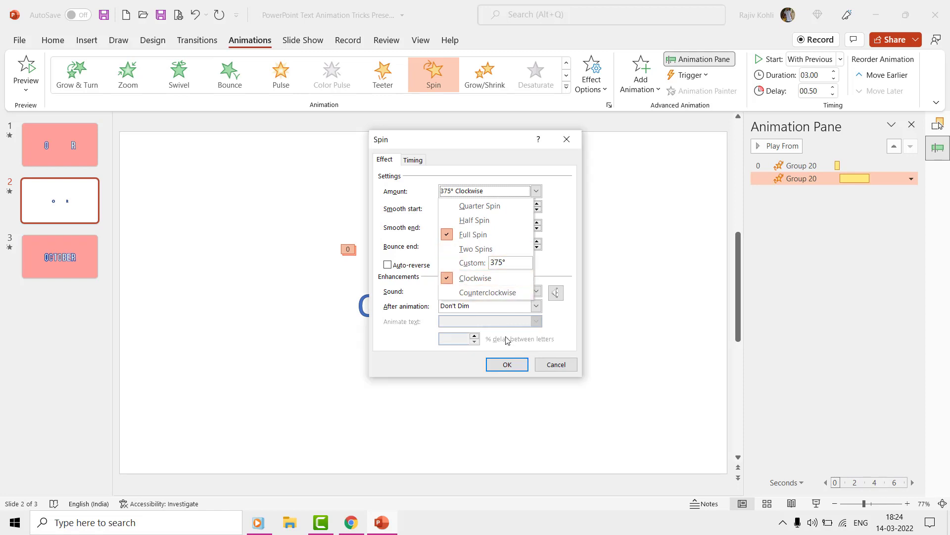
left_click(387, 249)
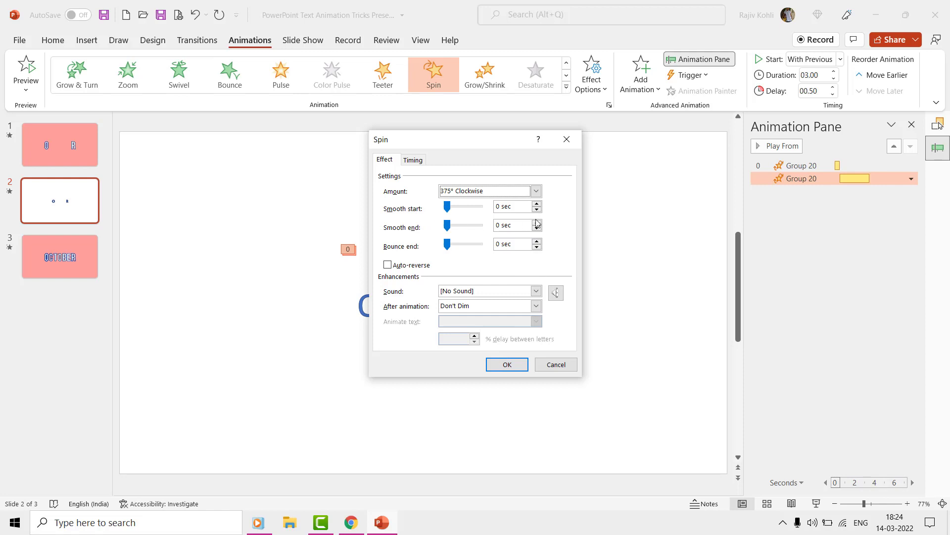
left_click(519, 210)
type("1.5")
key("Tab")
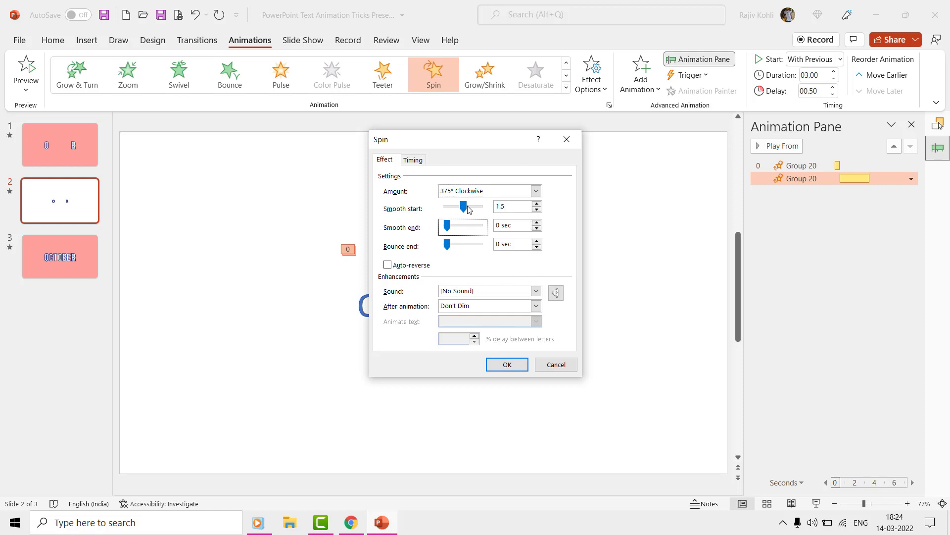
key("Tab")
type("1.5")
key("Tab")
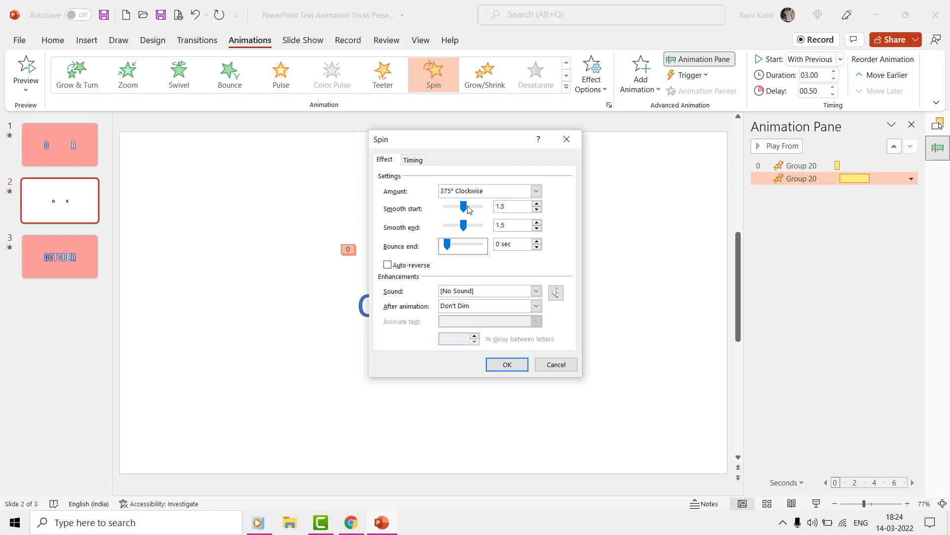
left_click(512, 363)
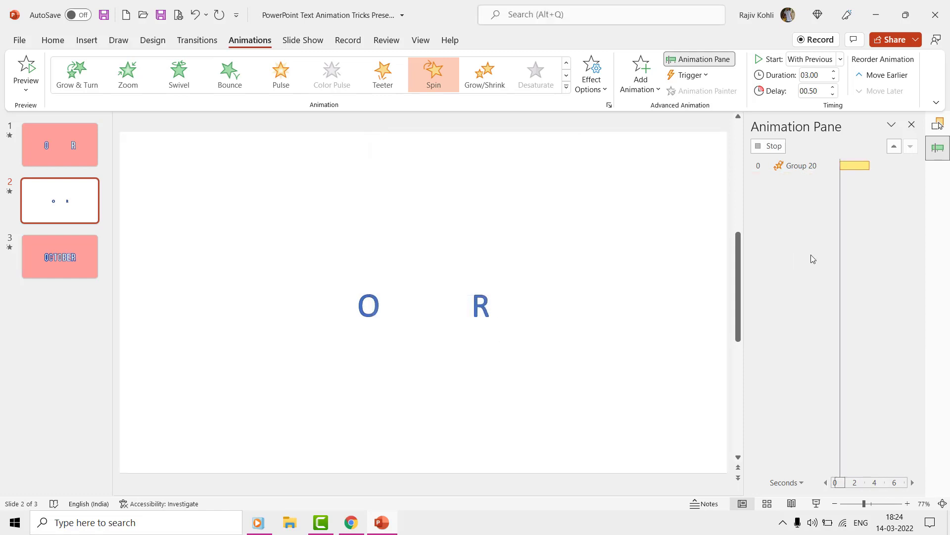
- Add a third Spin to the O–R group: 12° counterclockwise with a 2-second smooth end
left_click(487, 317)
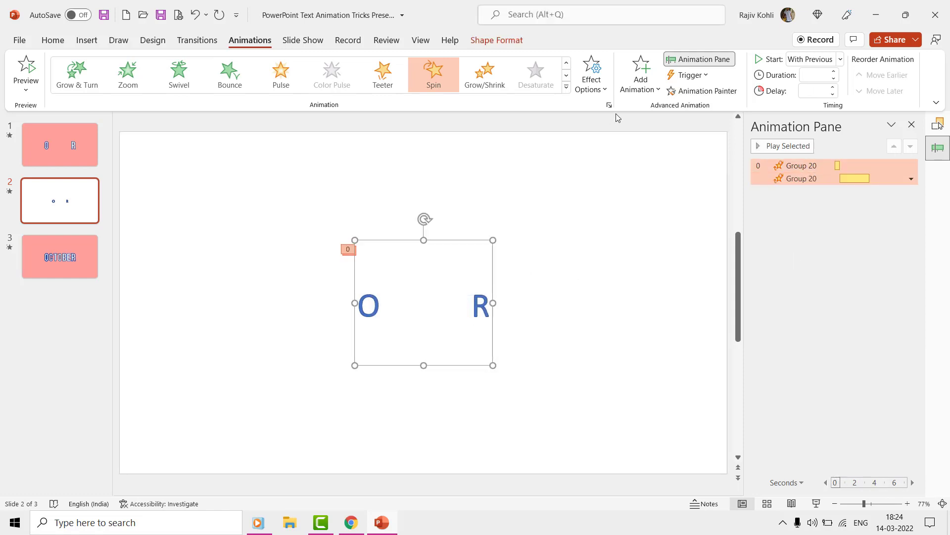
left_click(640, 79)
left_click(790, 270)
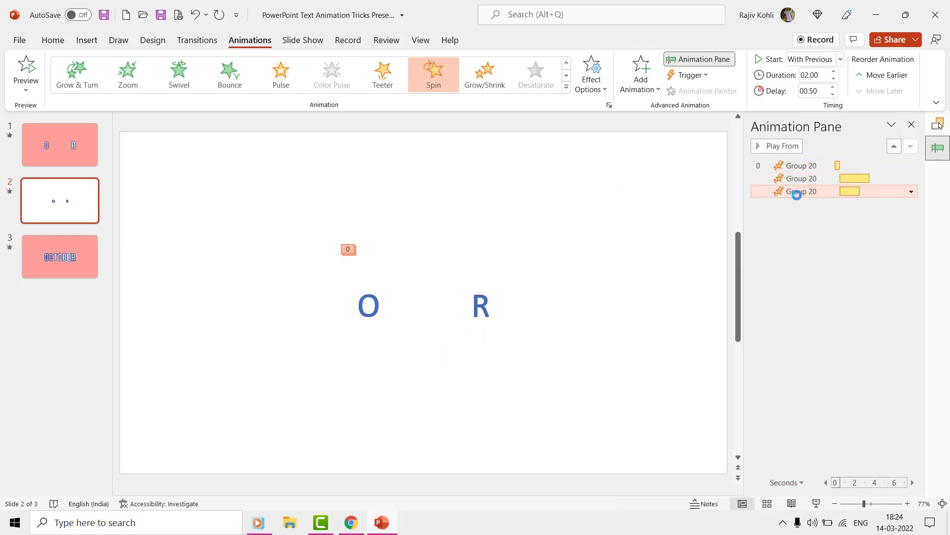
double_click(796, 191)
left_click(536, 191)
left_click(465, 263)
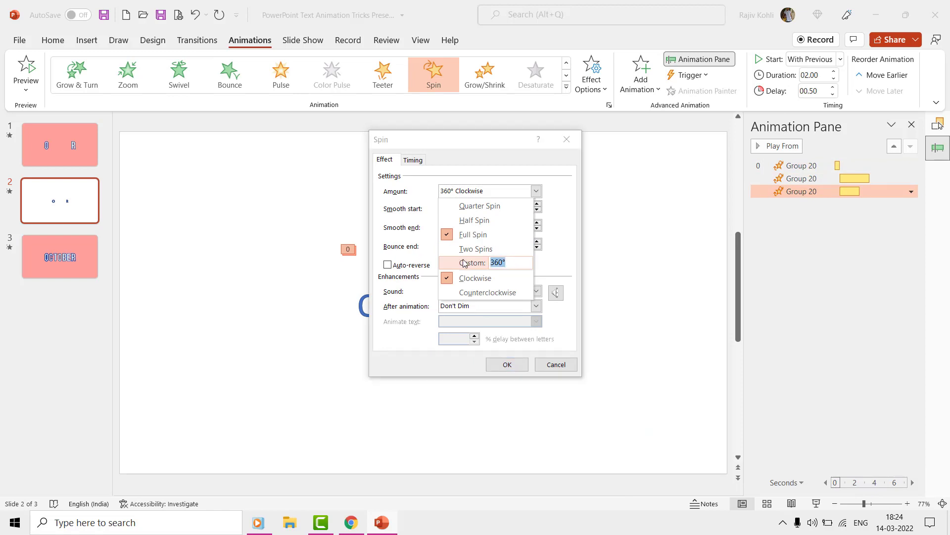
type("12")
key("Tab")
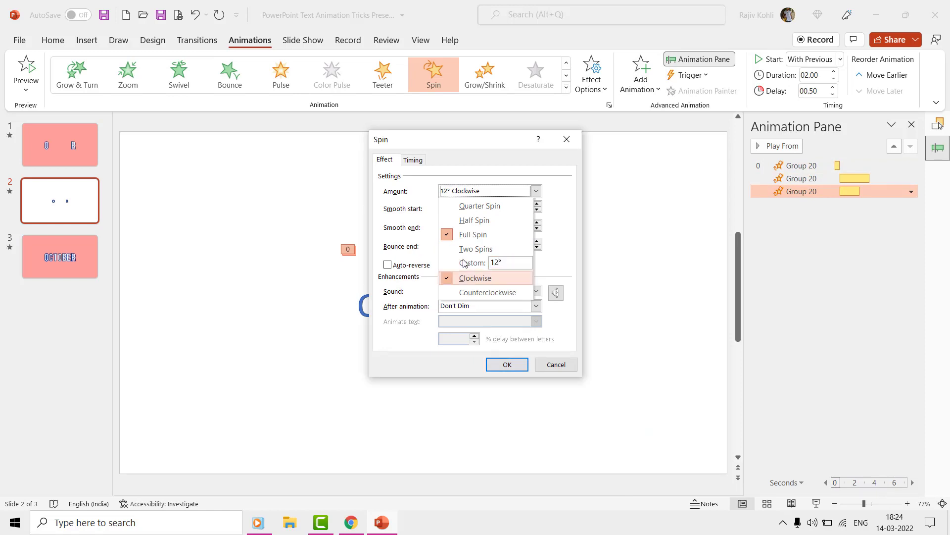
left_click(468, 292)
left_click_drag(448, 225, 492, 229)
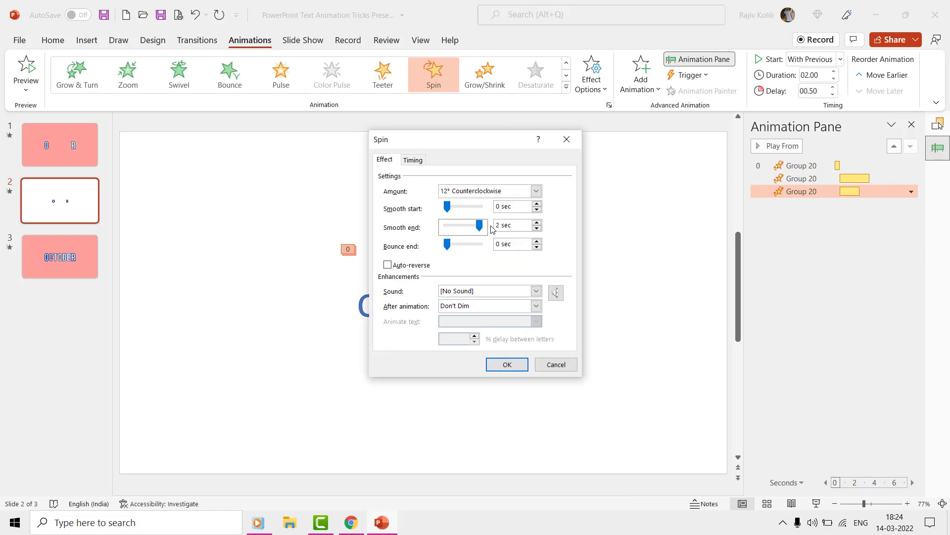
- Set the third Spin's timing to a 3.5-second delay and 0.5-second duration
left_click(414, 159)
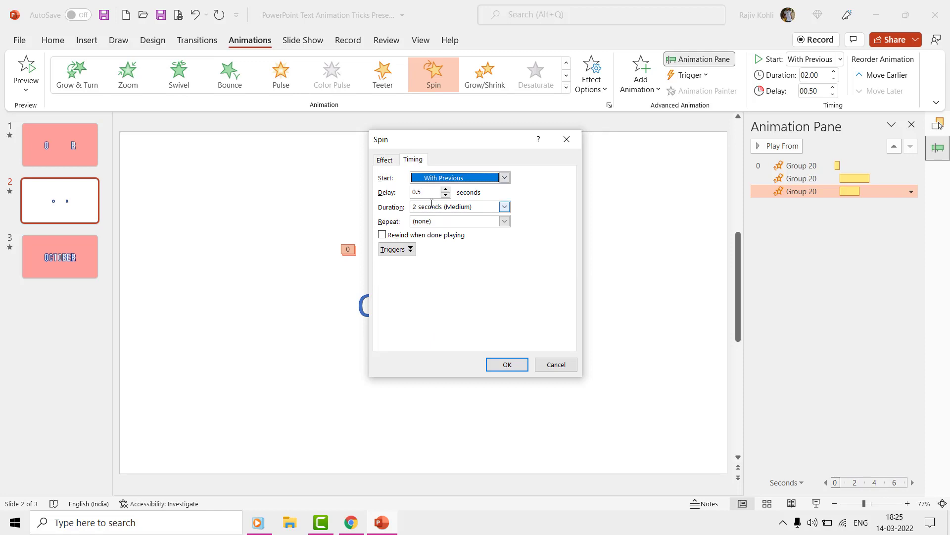
left_click_drag(427, 195, 405, 191)
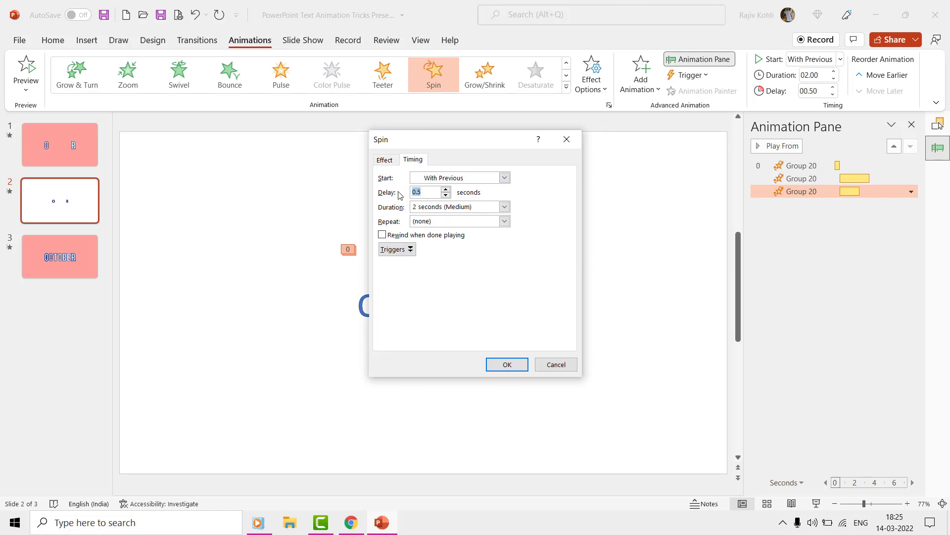
key("Tab")
type("0")
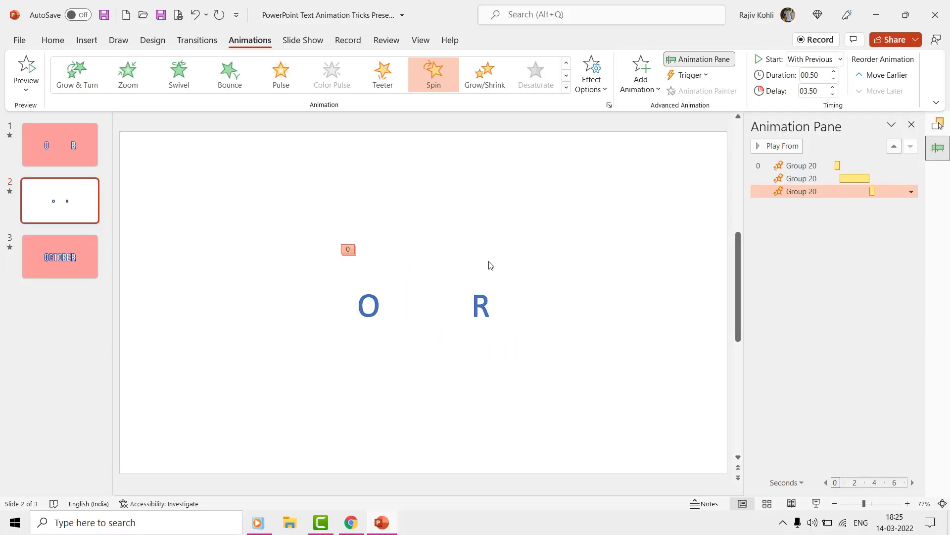
- Copy and paste the O–R letter group, placing the duplicate exactly over the original
left_click(480, 303)
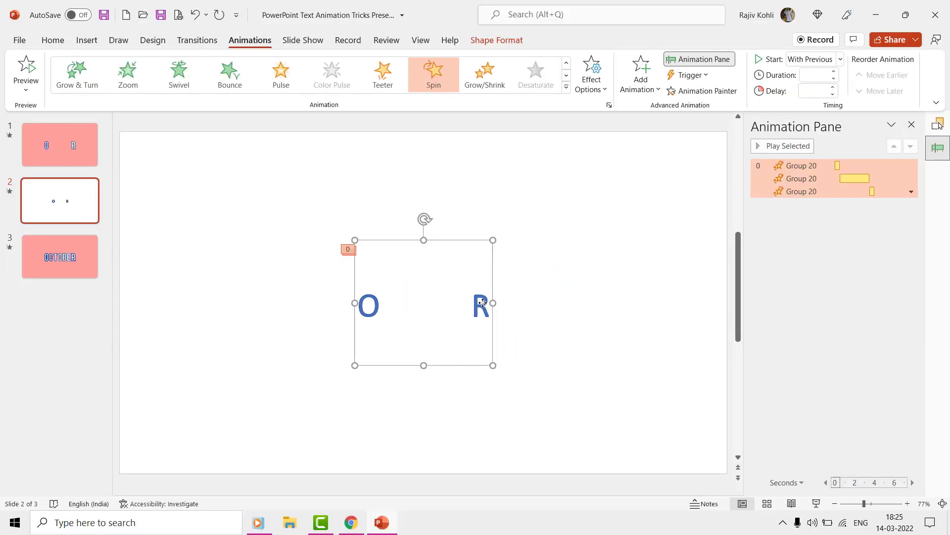
scroll(512, 297, "up", 5)
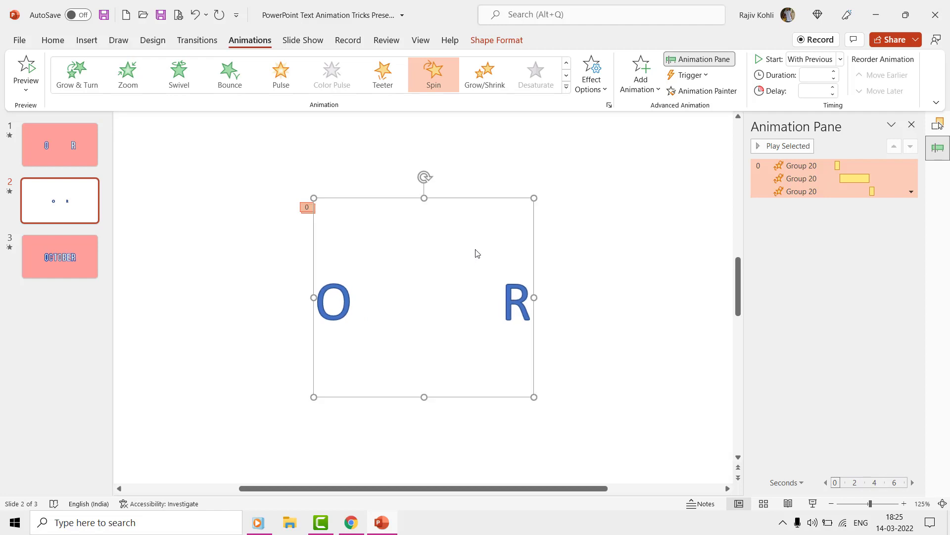
left_click(50, 42)
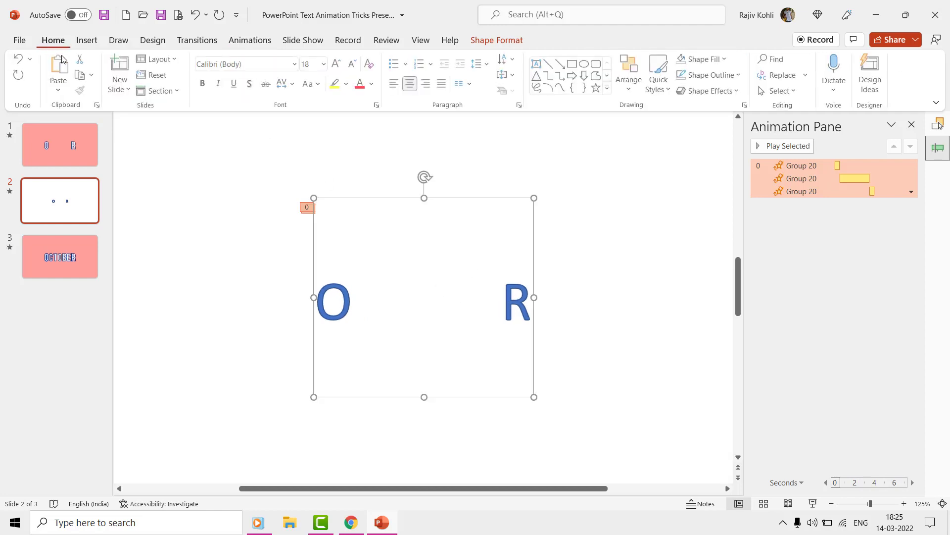
left_click(81, 75)
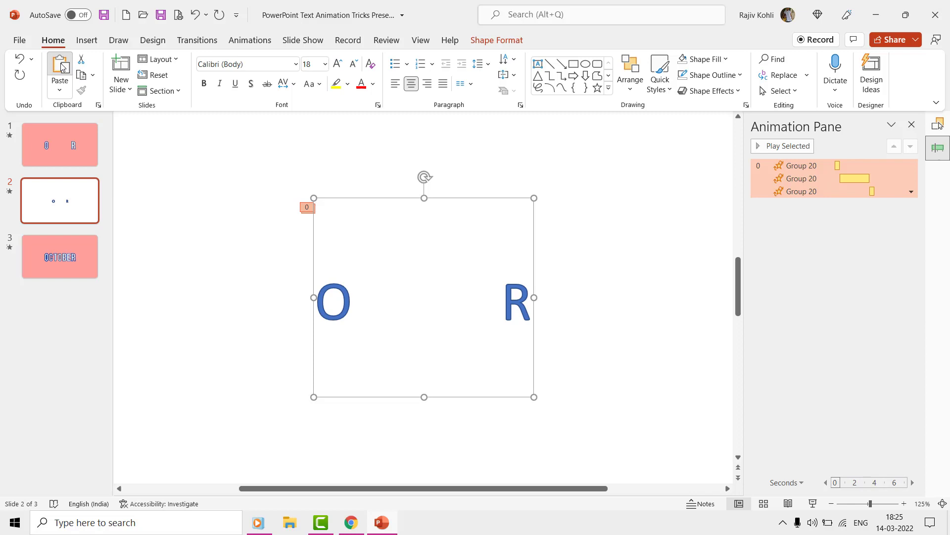
left_click(60, 65)
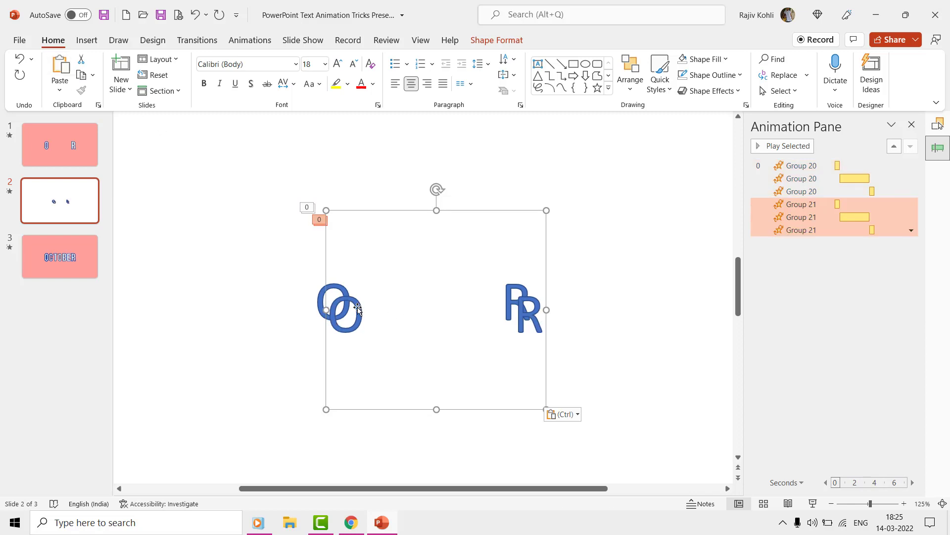
left_click_drag(357, 308, 346, 294)
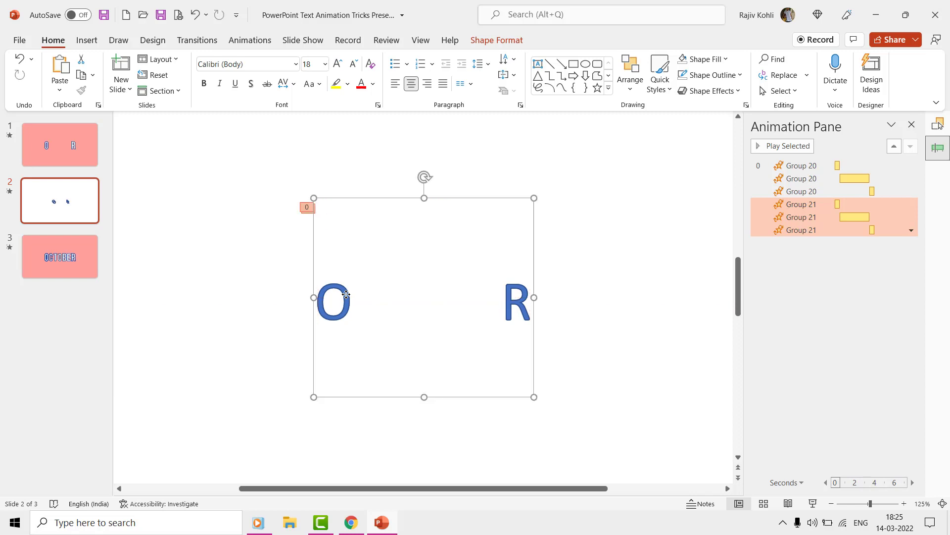
- Colour the copied letters red and give its circle no fill and no outline
left_click(497, 40)
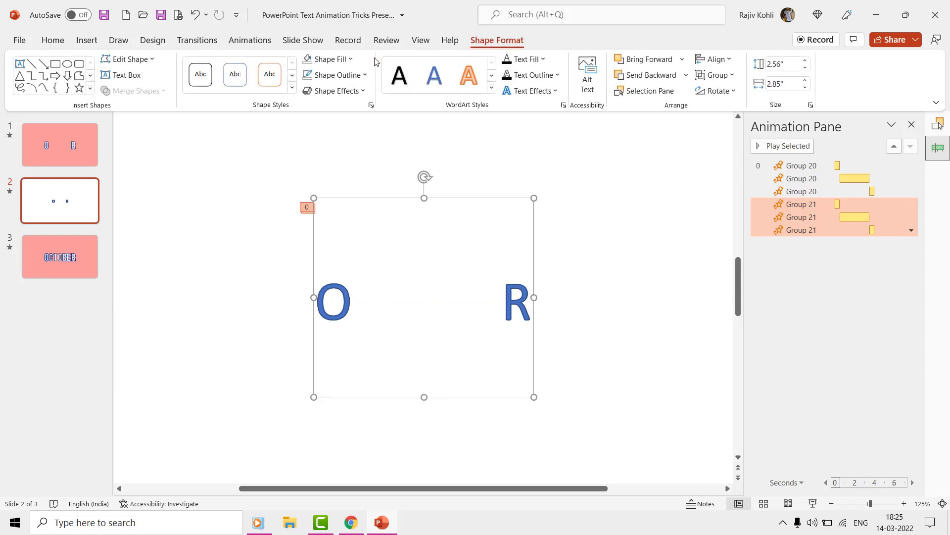
left_click(348, 59)
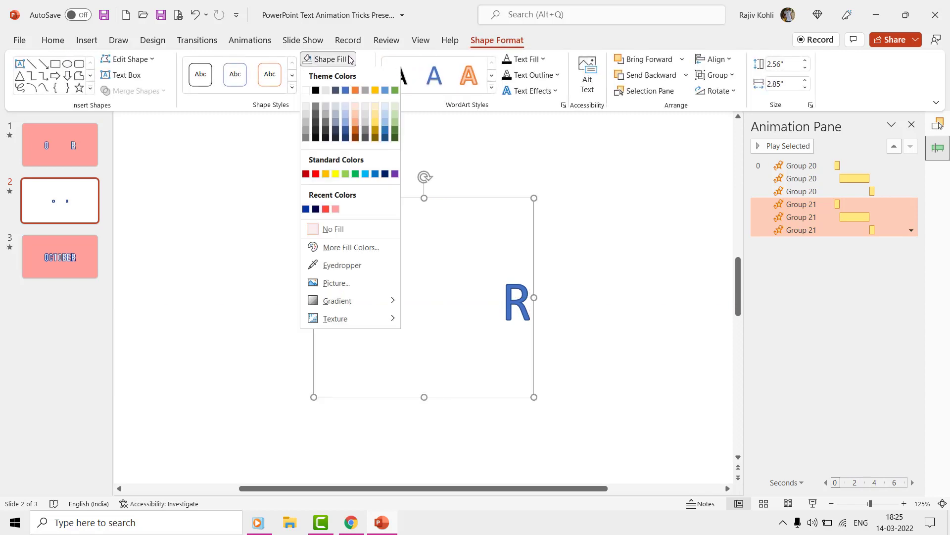
left_click(316, 175)
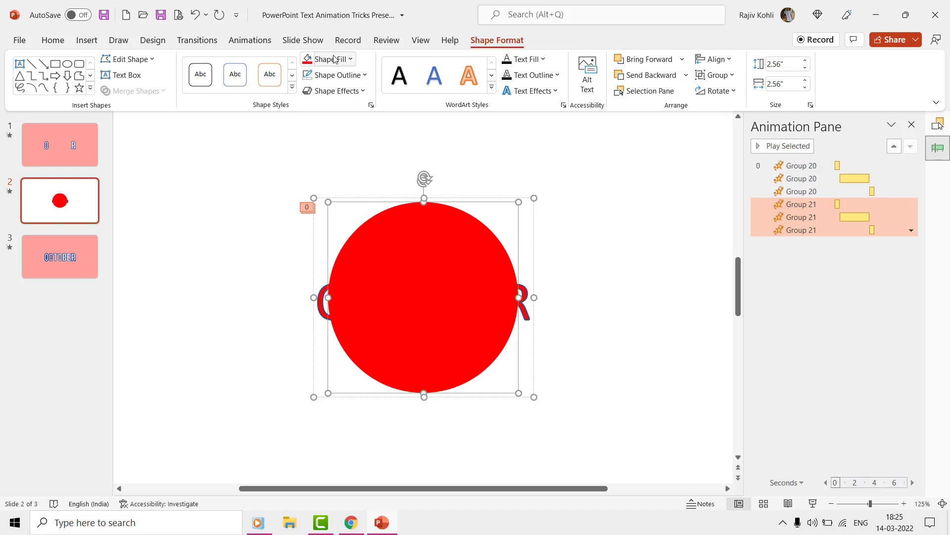
left_click(350, 59)
left_click(342, 229)
left_click(336, 75)
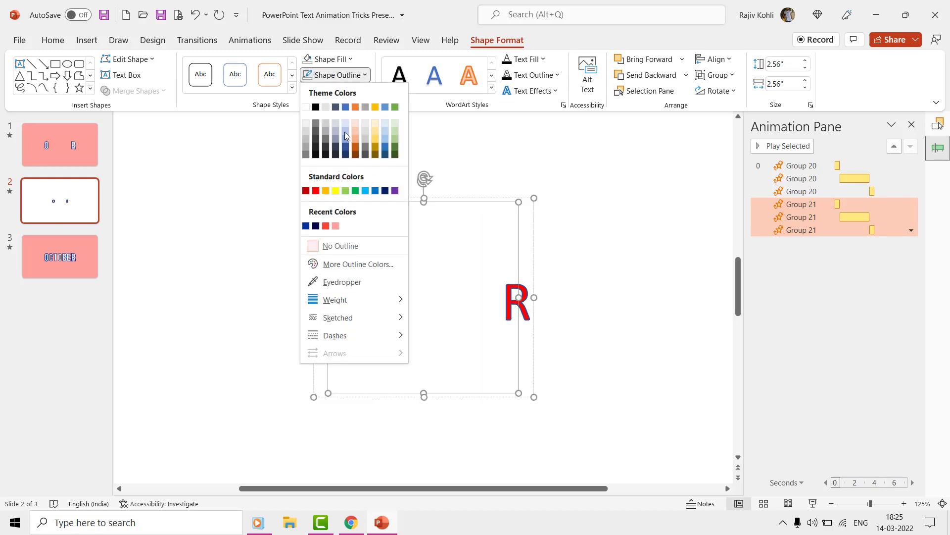
left_click(343, 248)
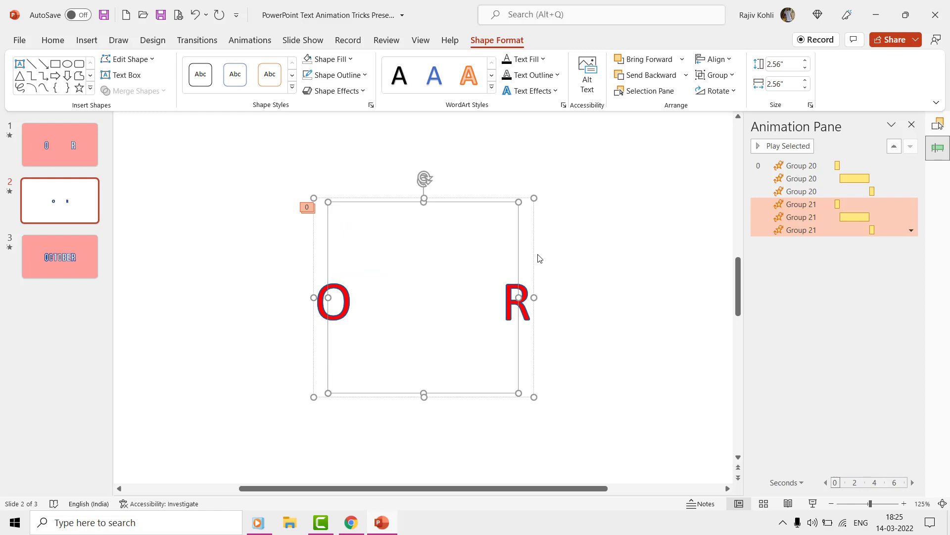
- Set Group 21's three Spin delays to 0.10, 0.60 and 3.60 seconds
left_click(802, 205)
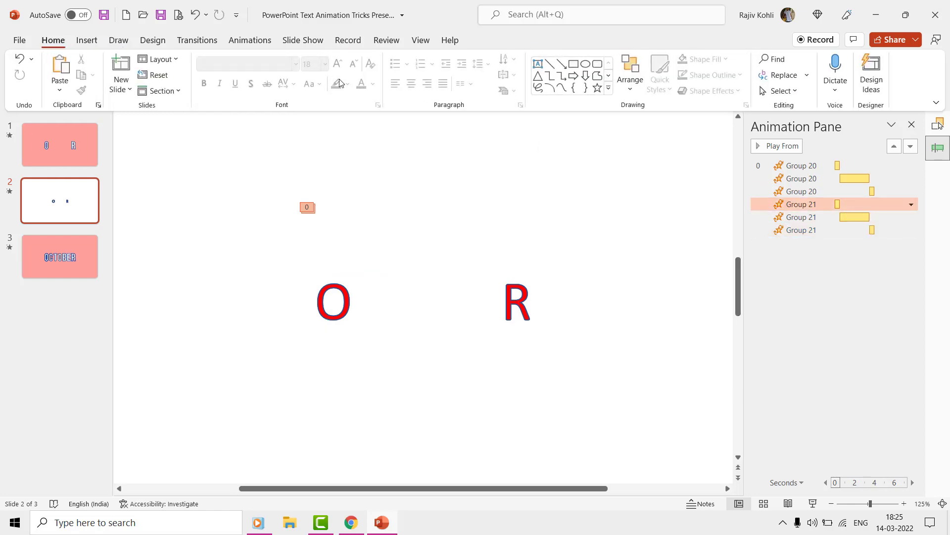
left_click(247, 40)
left_click(812, 90)
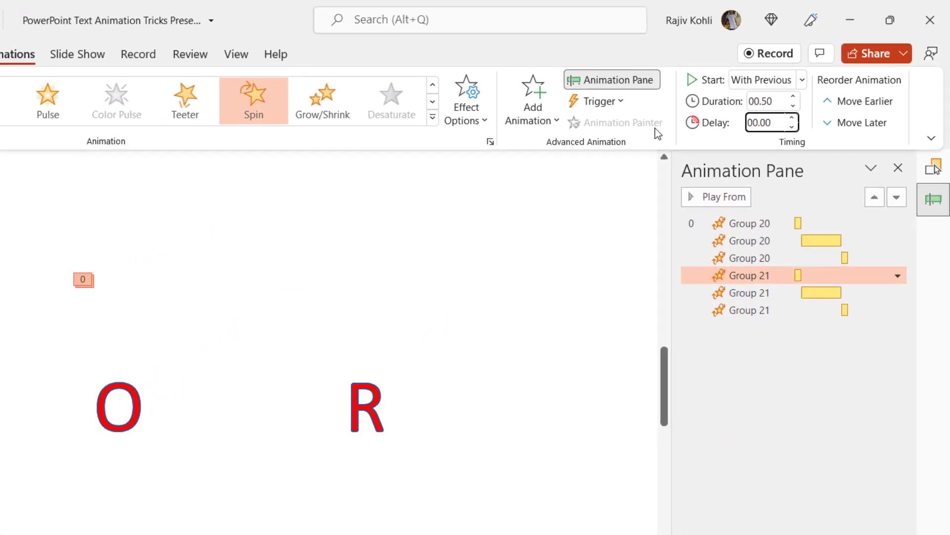
key("ctrl+a")
key("BackSpace")
key("Return")
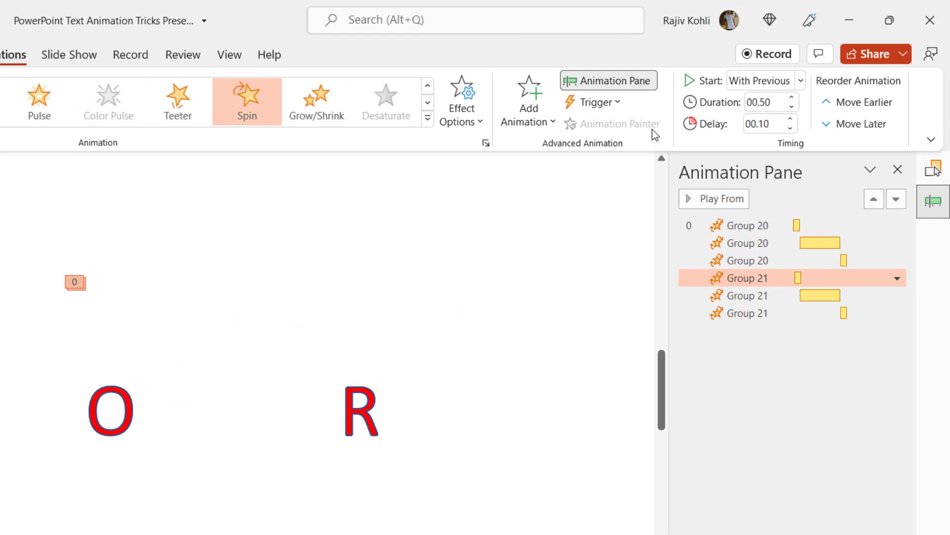
left_click(796, 299)
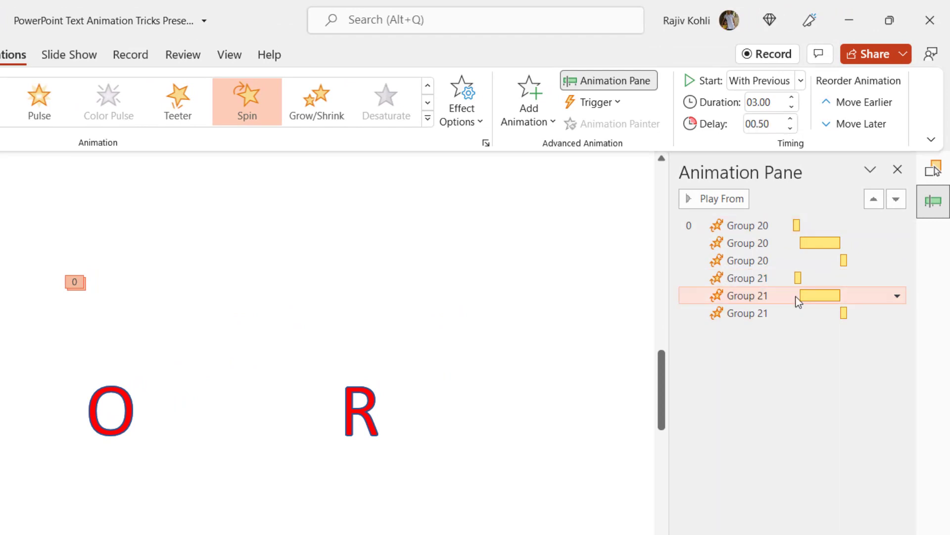
double_click(776, 125)
key("BackSpace")
type(".60")
key("Return")
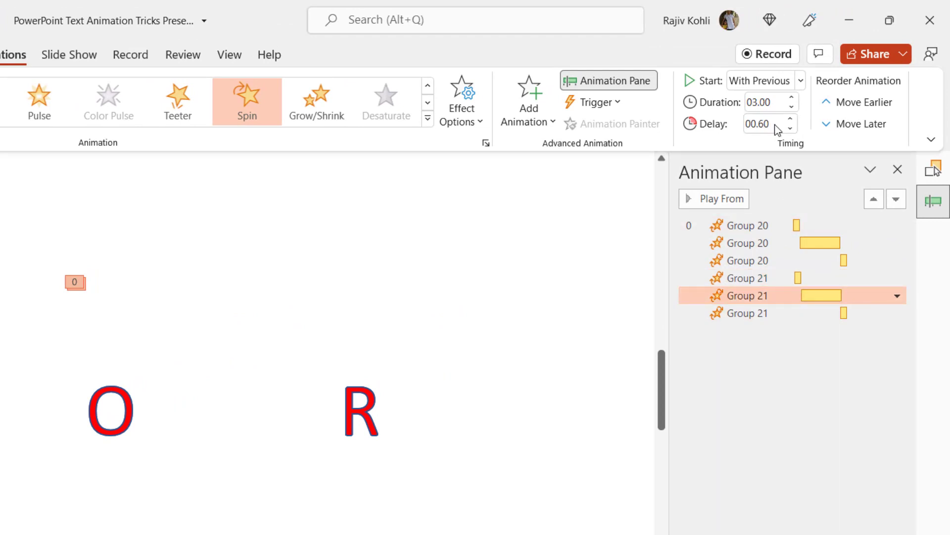
left_click(795, 313)
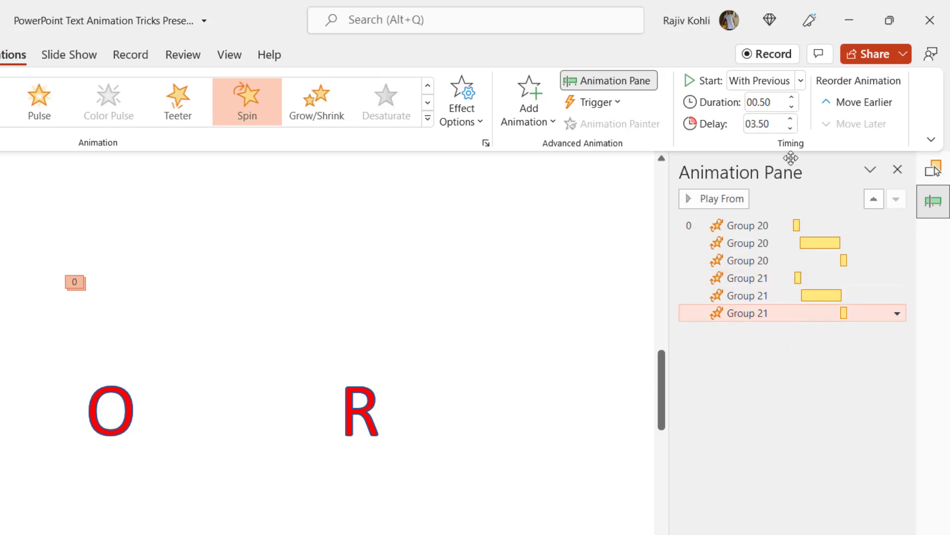
double_click(776, 122)
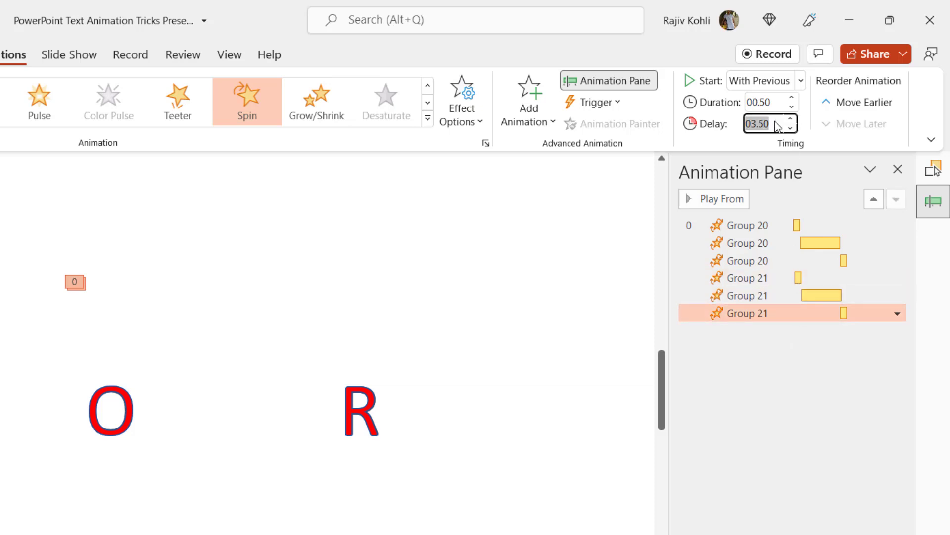
type("3.6")
key("Return")
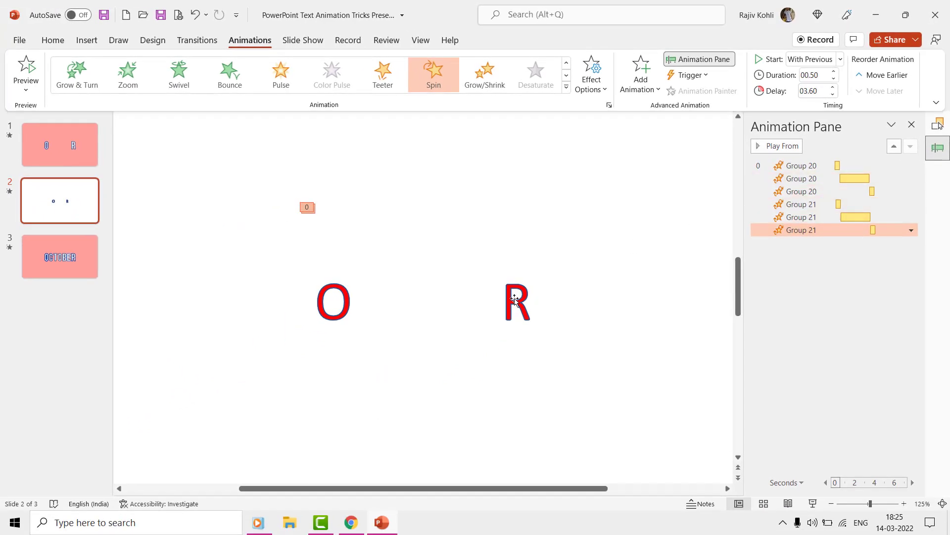
- Send the red letter group to the back, behind the blue letters
left_click(515, 299)
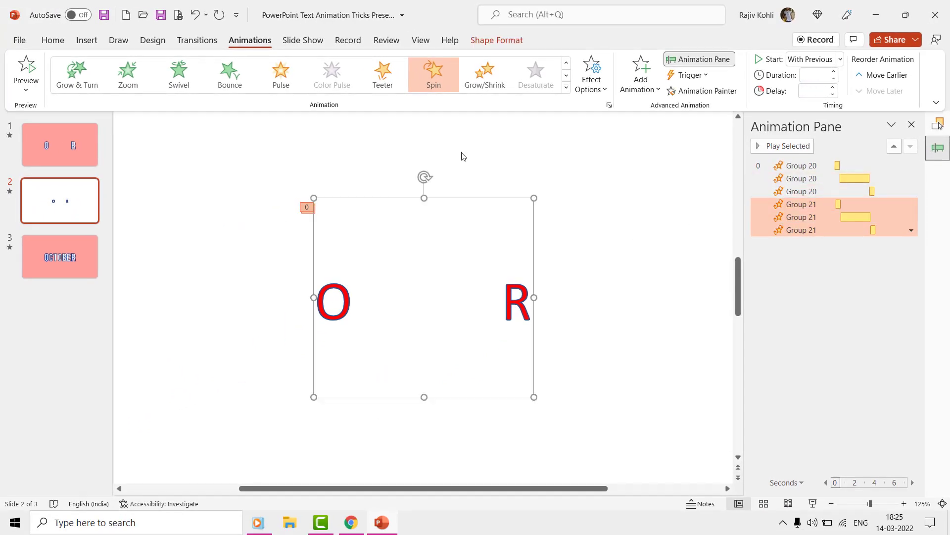
left_click(495, 41)
left_click(686, 76)
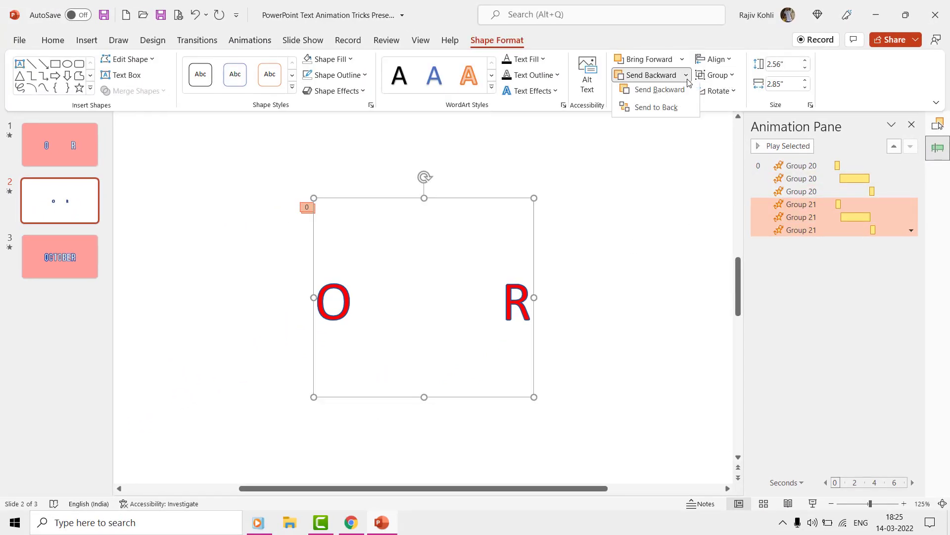
left_click(679, 111)
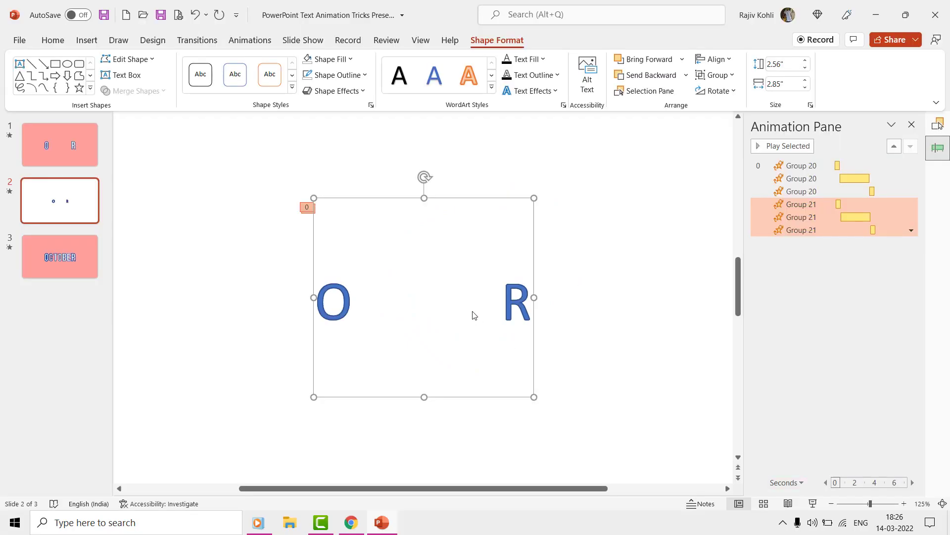
left_click(555, 192)
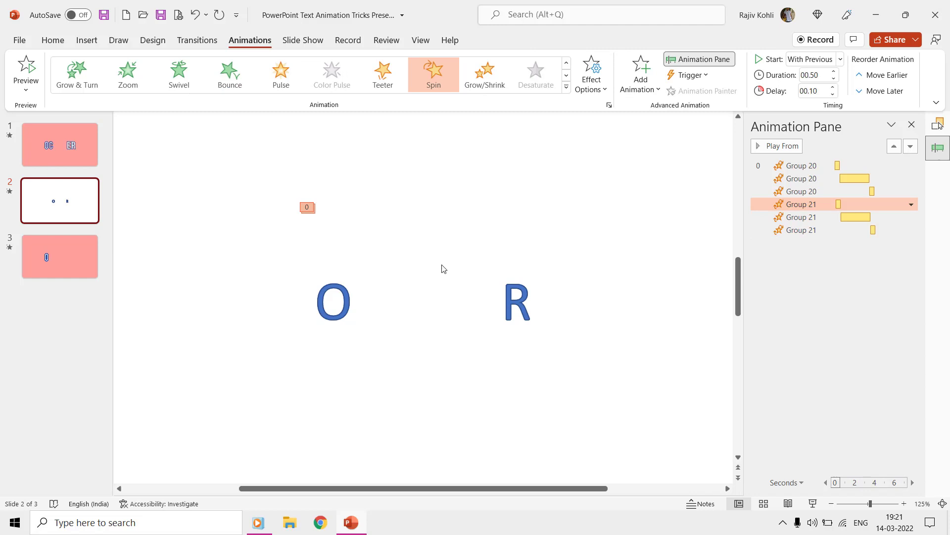
- Paste another copy of the O–R group and align it exactly over the originals
left_click(336, 292)
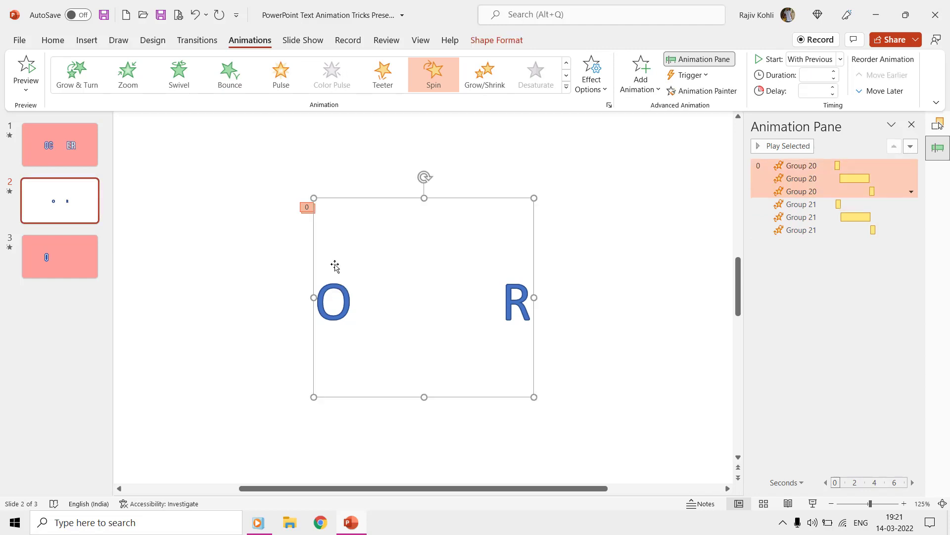
left_click(62, 44)
left_click(60, 65)
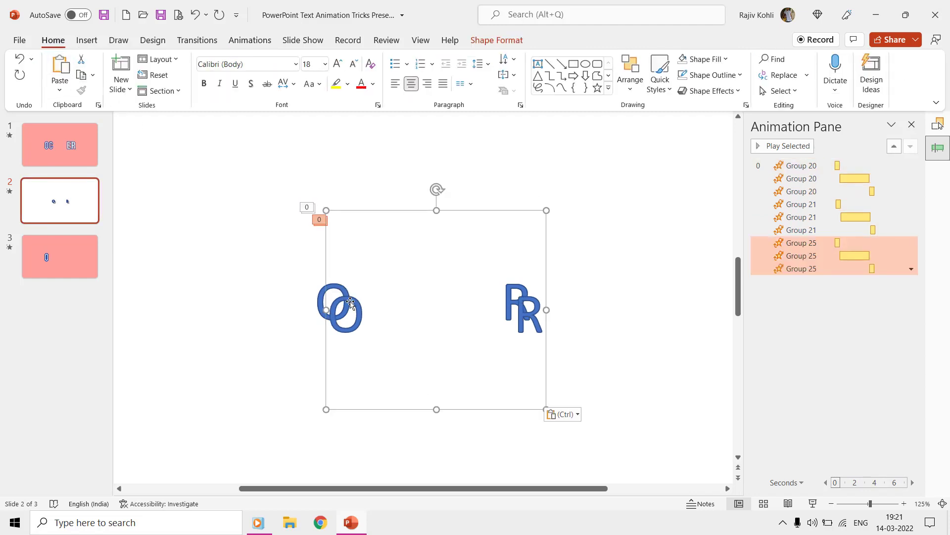
left_click_drag(355, 323, 346, 312)
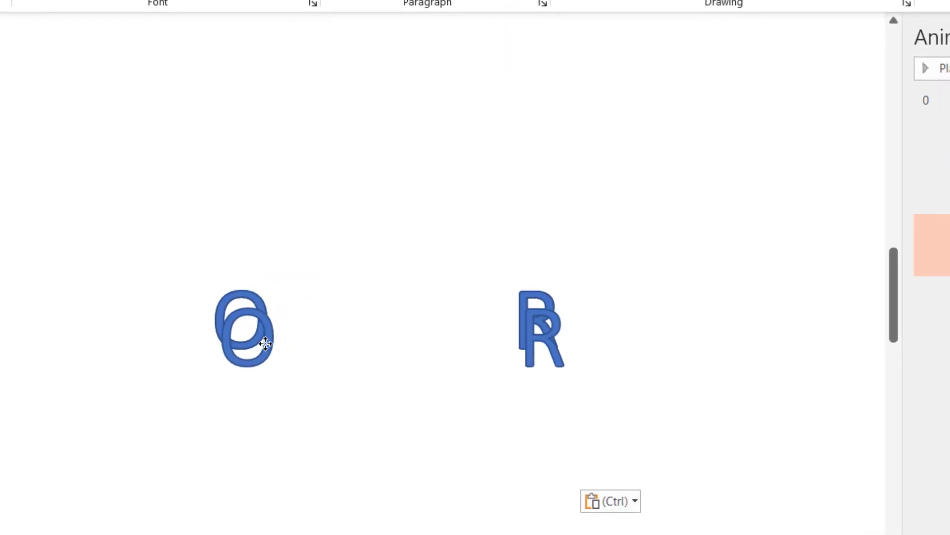
mouse_move(261, 337)
left_mouse_down()
mouse_move(258, 322)
mouse_move(267, 325)
left_mouse_up()
- Colour the new copy's letters green and remove its circle's fill and outline
left_click(498, 41)
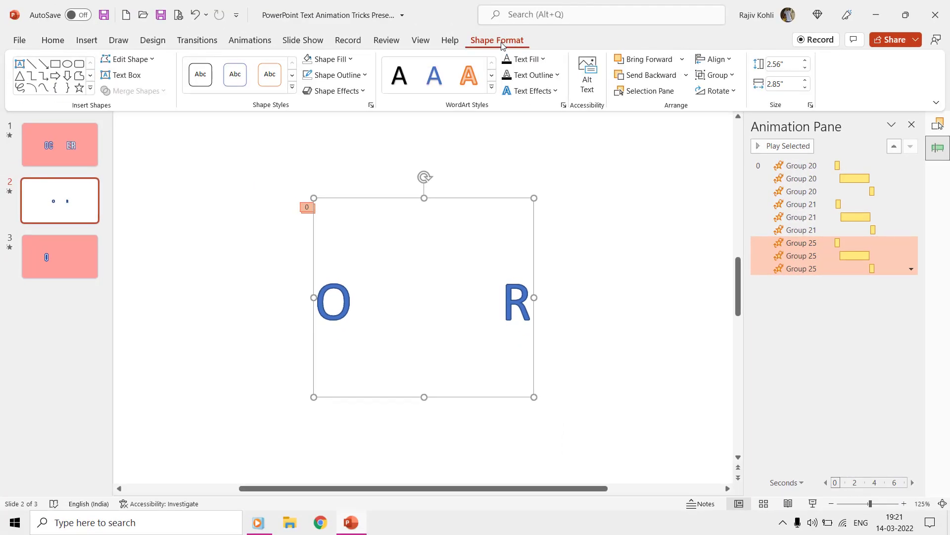
left_click(339, 60)
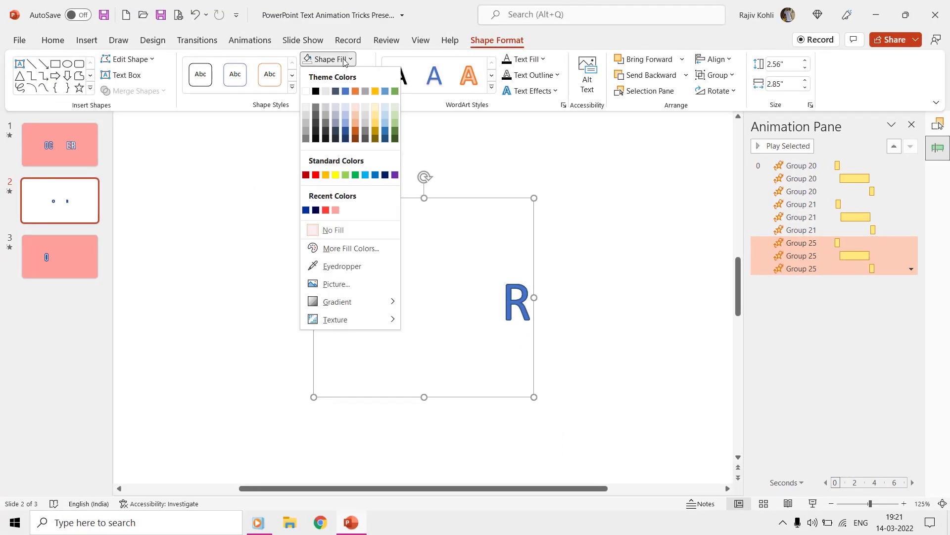
left_click(356, 175)
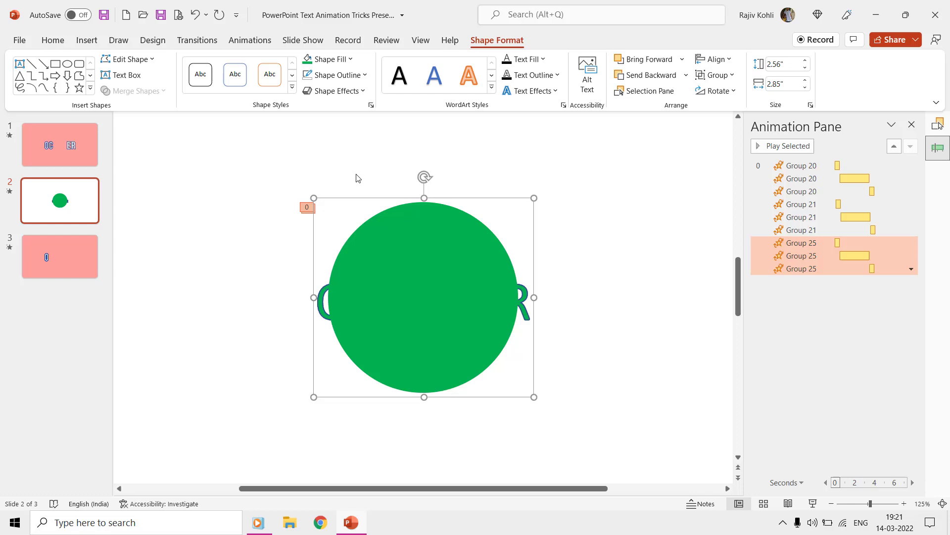
left_click(419, 230)
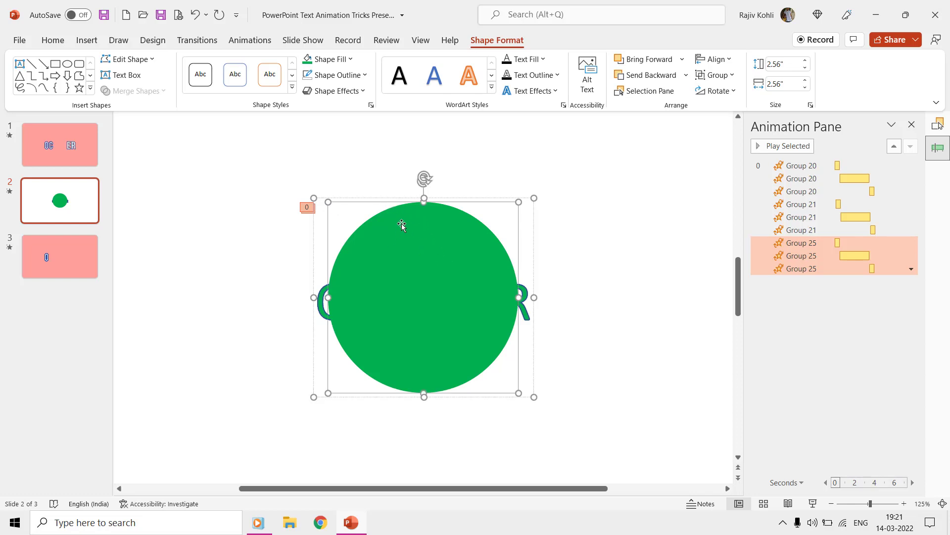
left_click(340, 59)
left_click(340, 231)
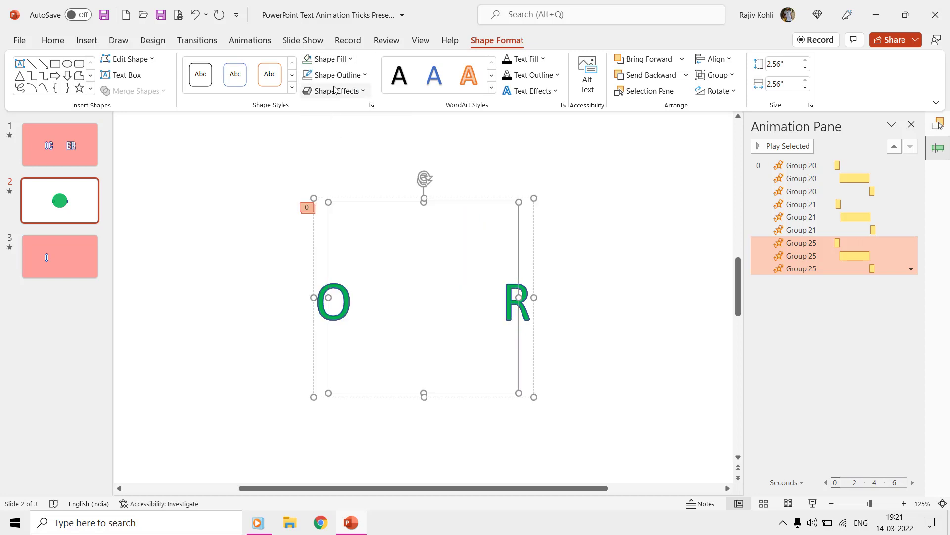
left_click(336, 75)
left_click(334, 247)
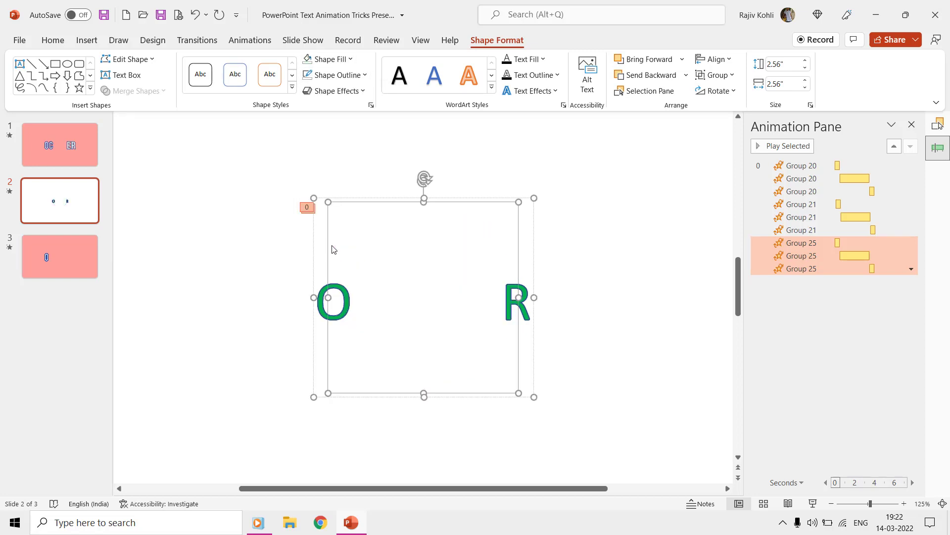
left_click(661, 222)
- Set Group 25's three Spin delays to 0.2, 0.7 and 3.7 seconds
left_click(807, 243)
left_click(806, 256)
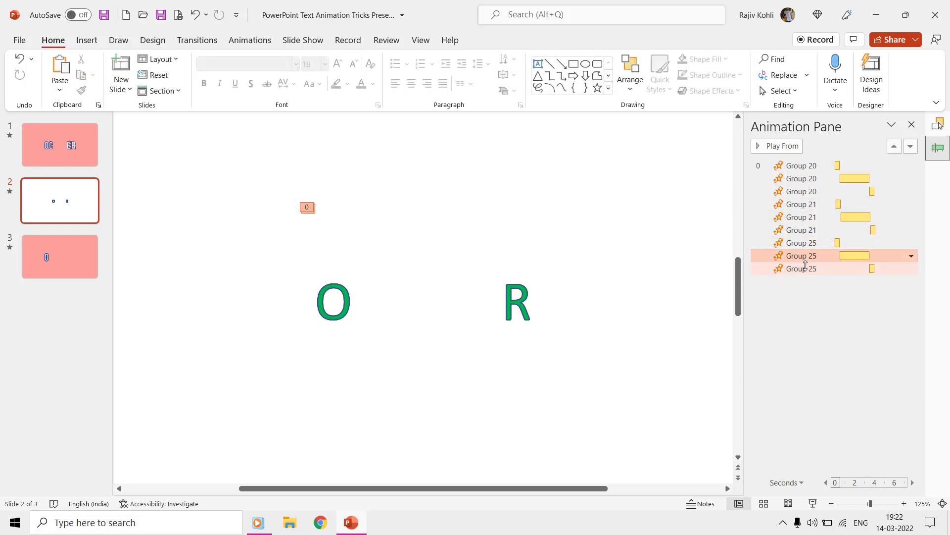
left_click(806, 268)
left_click(806, 242)
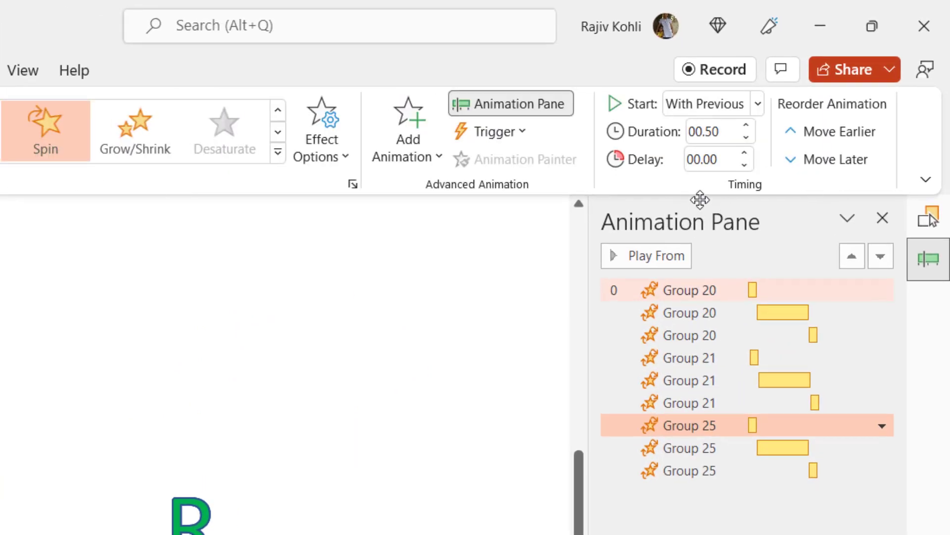
left_click(723, 157)
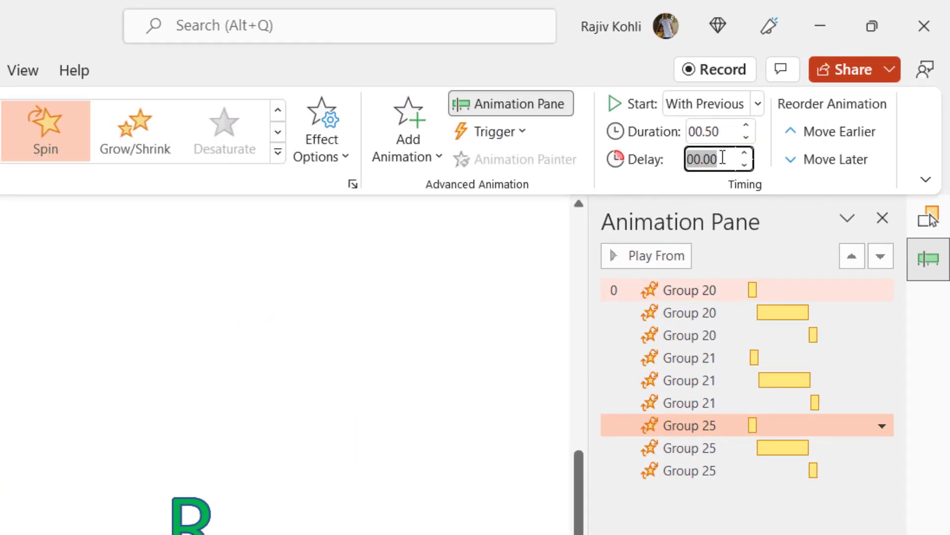
key("BackSpace")
key("Return")
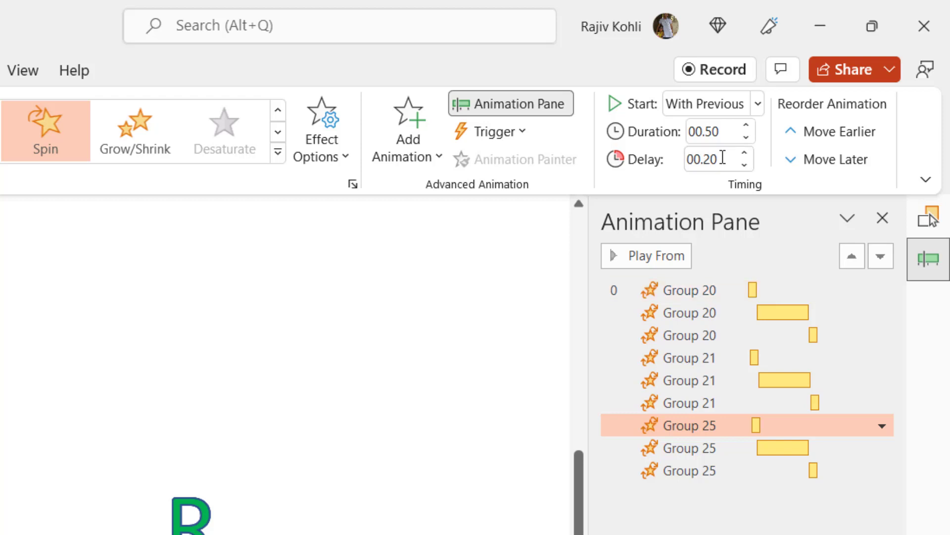
left_click(740, 449)
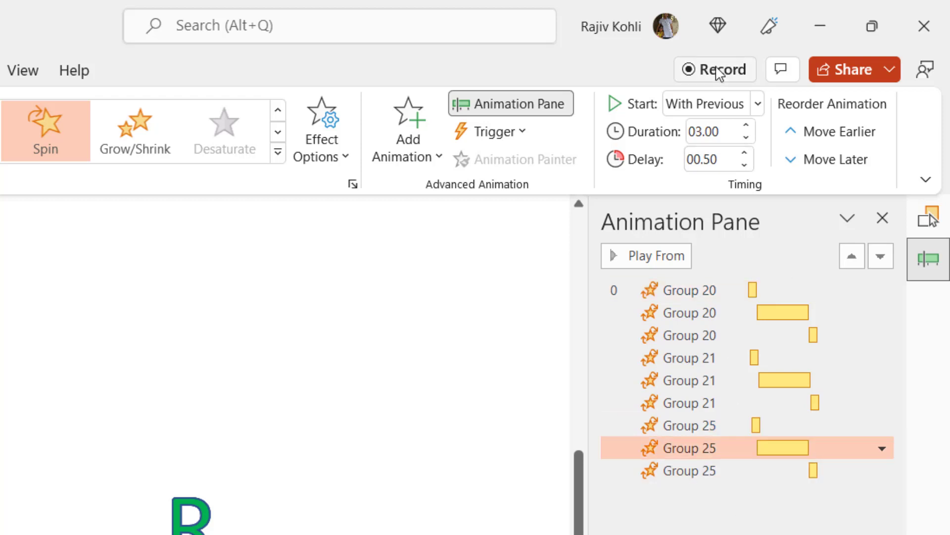
left_click(721, 166)
key("BackSpace")
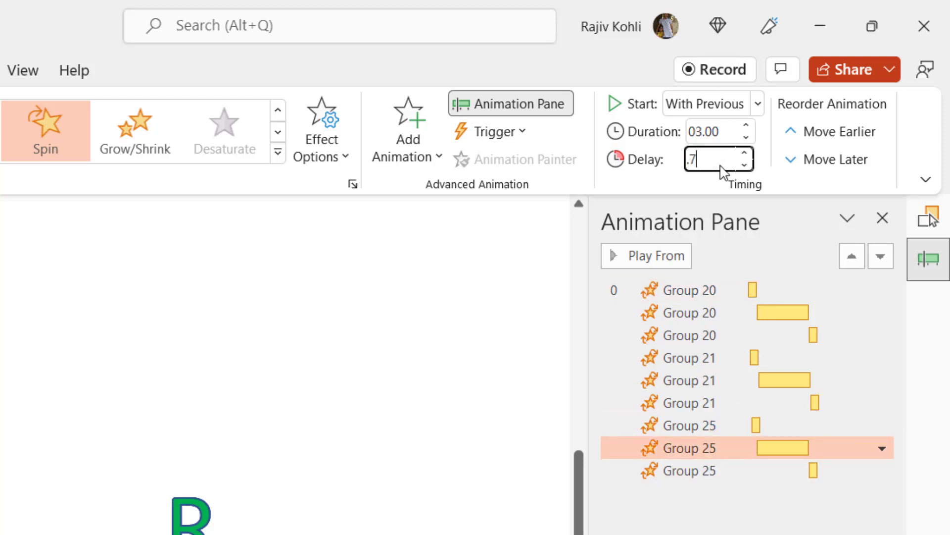
key("Return")
left_click(763, 468)
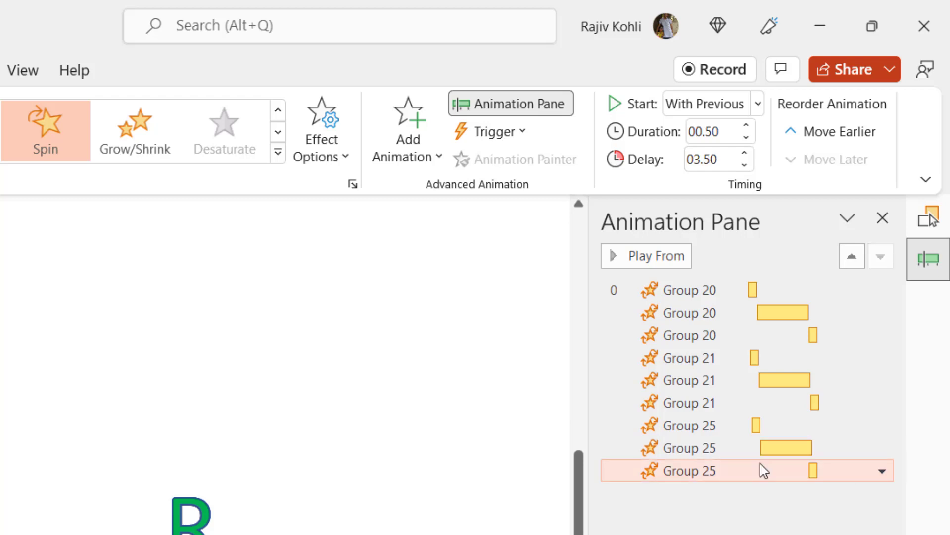
double_click(726, 160)
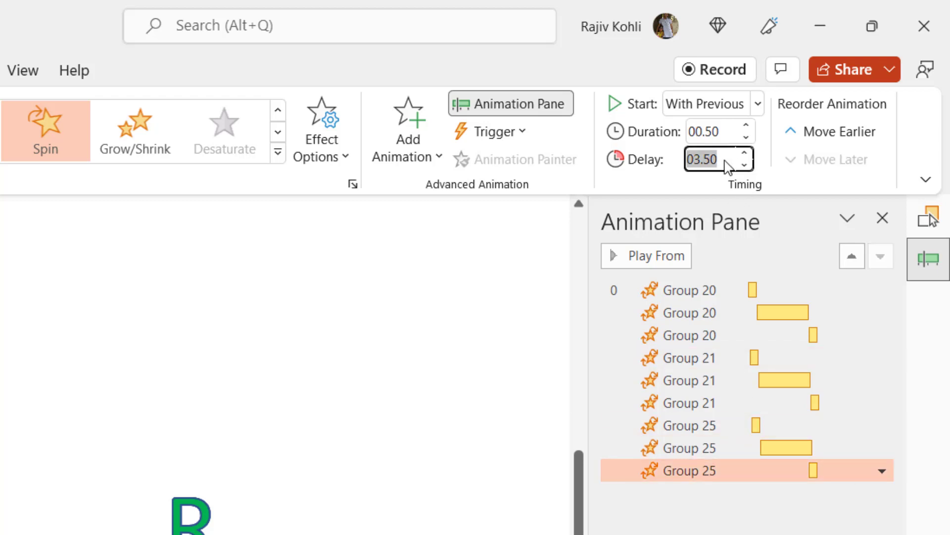
type("3.7")
key("Return")
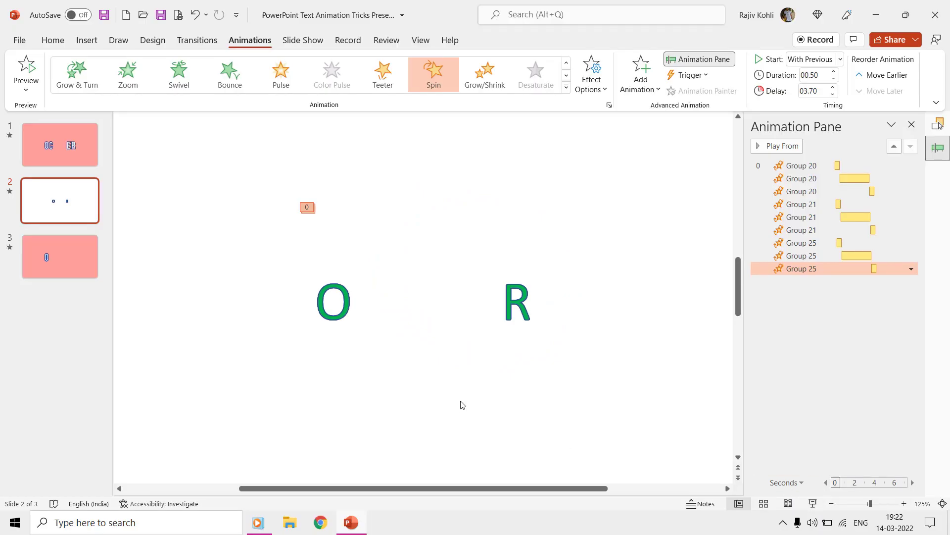
- On slide 1, open the Selection Pane, Show All, then Hide All objects
left_click(76, 137)
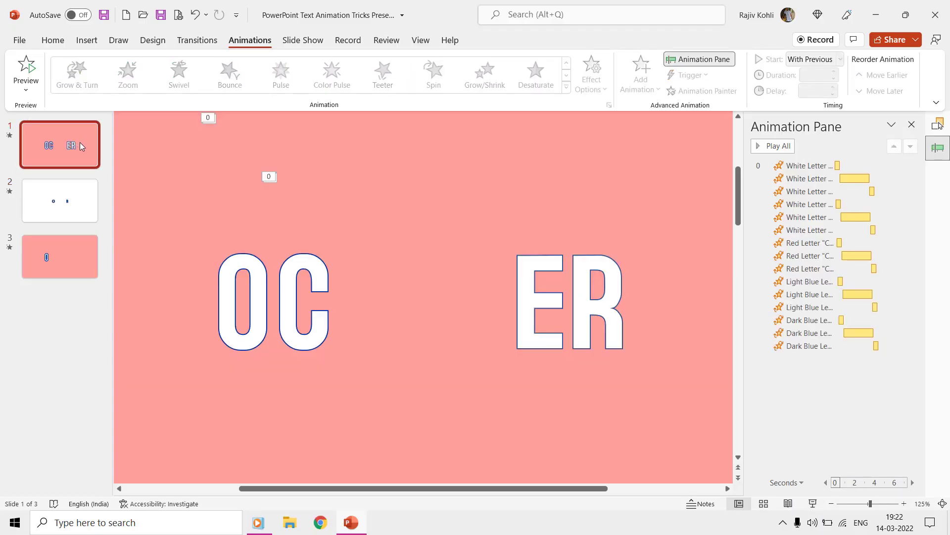
left_click(832, 193)
left_click(938, 124)
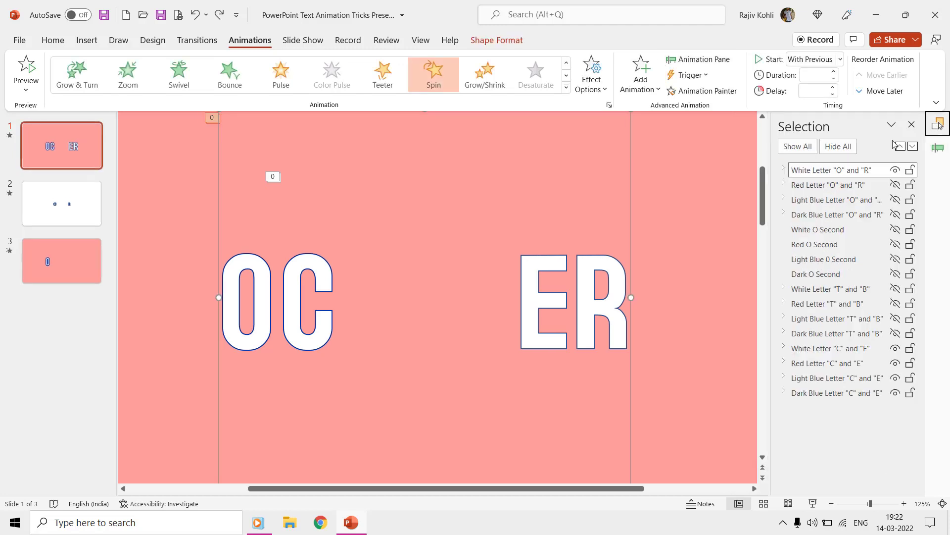
left_click(793, 147)
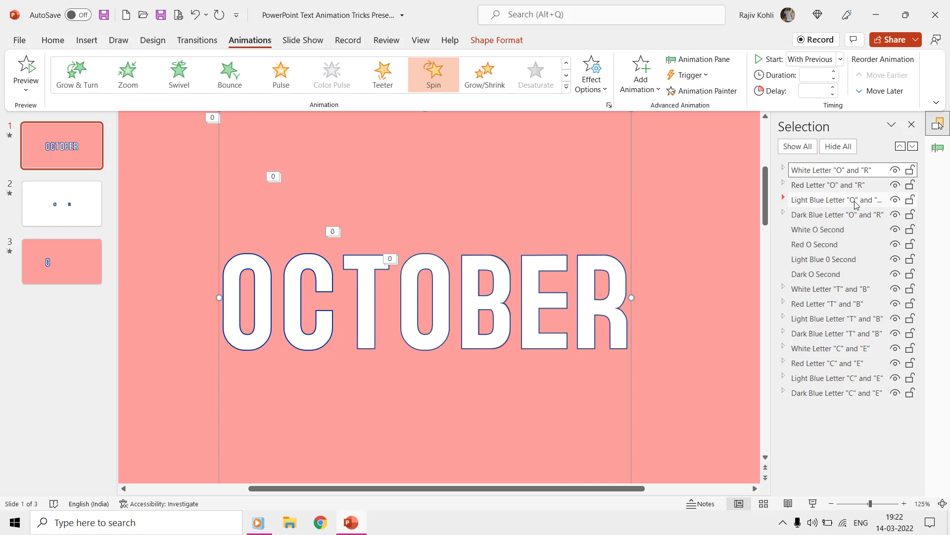
left_click(838, 146)
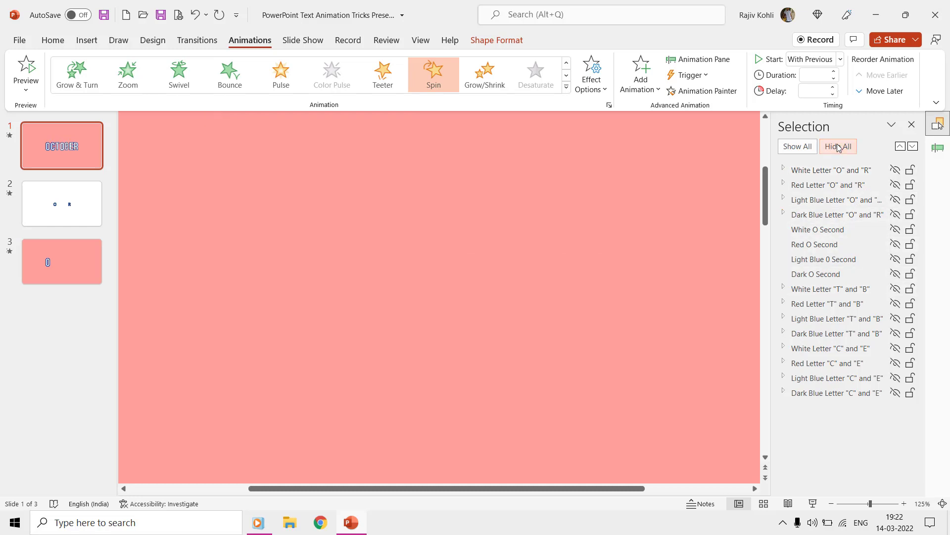
- Toggle the C and E layers so the white and red ones show, and reopen the animation list
left_click(896, 348)
left_click(896, 362)
left_click(896, 348)
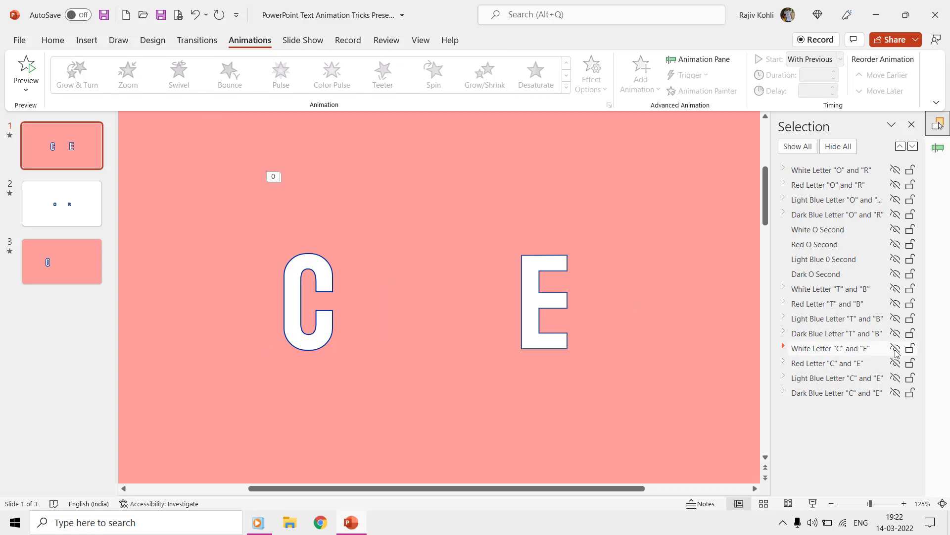
left_click(895, 363)
left_click(895, 377)
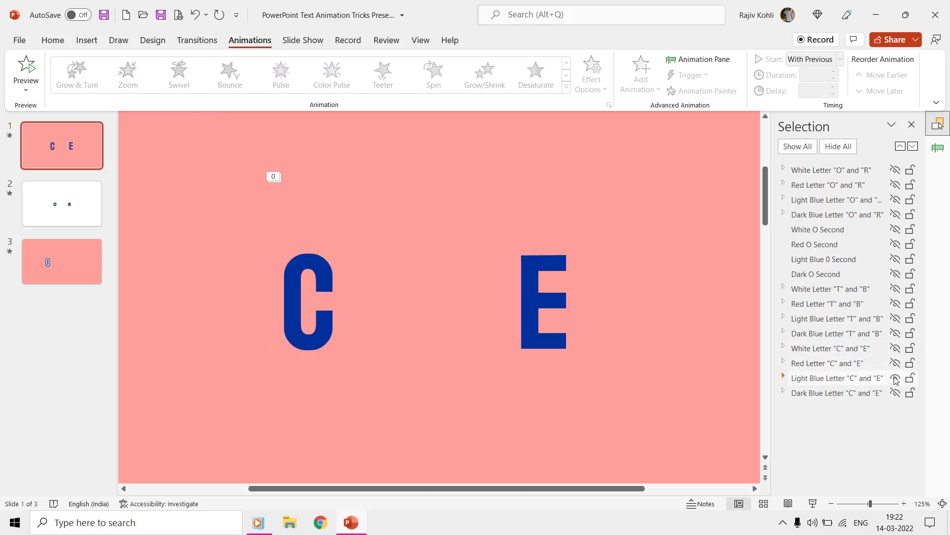
left_click(895, 378)
left_click(895, 392)
left_click(895, 393)
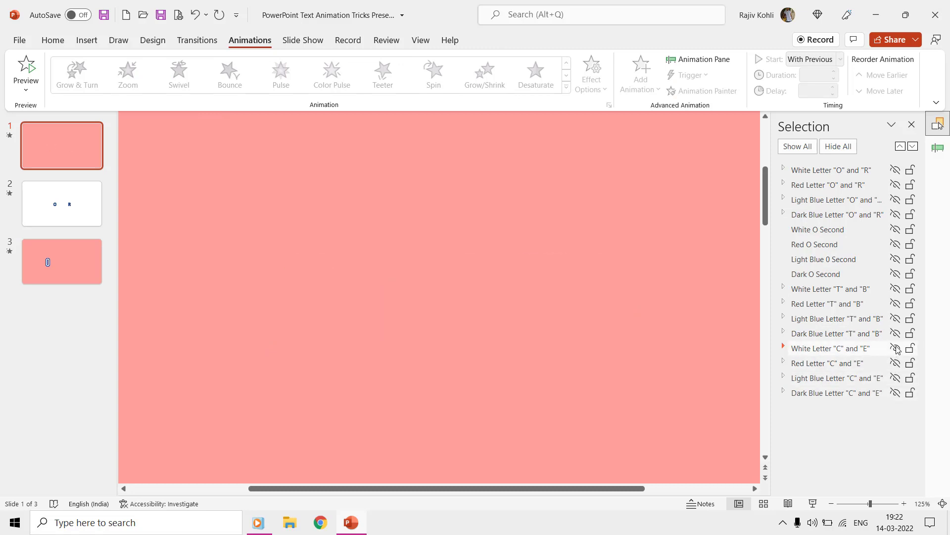
left_click(895, 348)
left_click(895, 362)
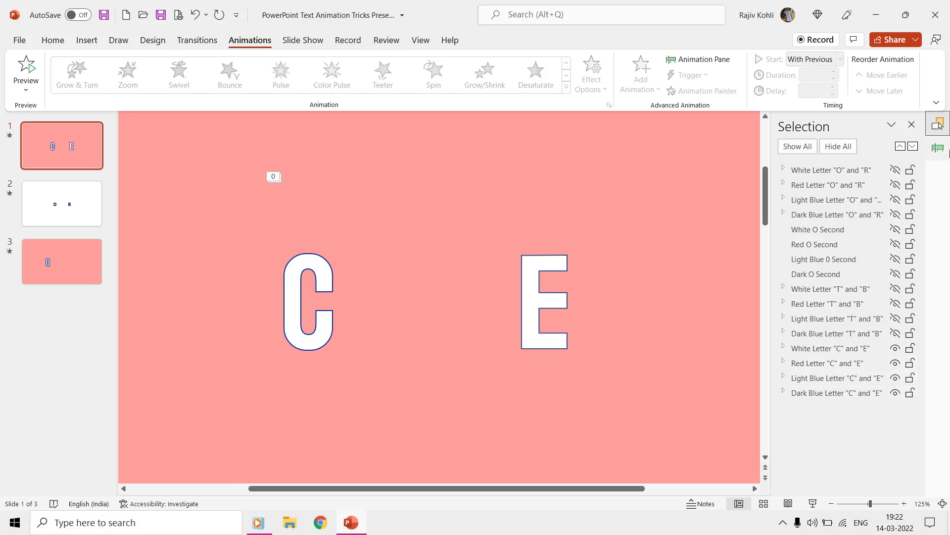
left_click(937, 147)
left_click(804, 168)
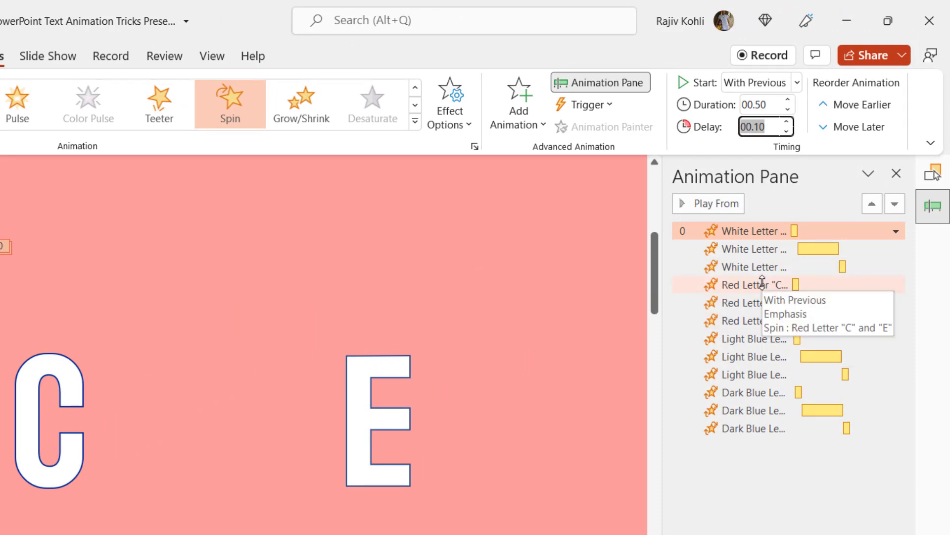
left_click(762, 284)
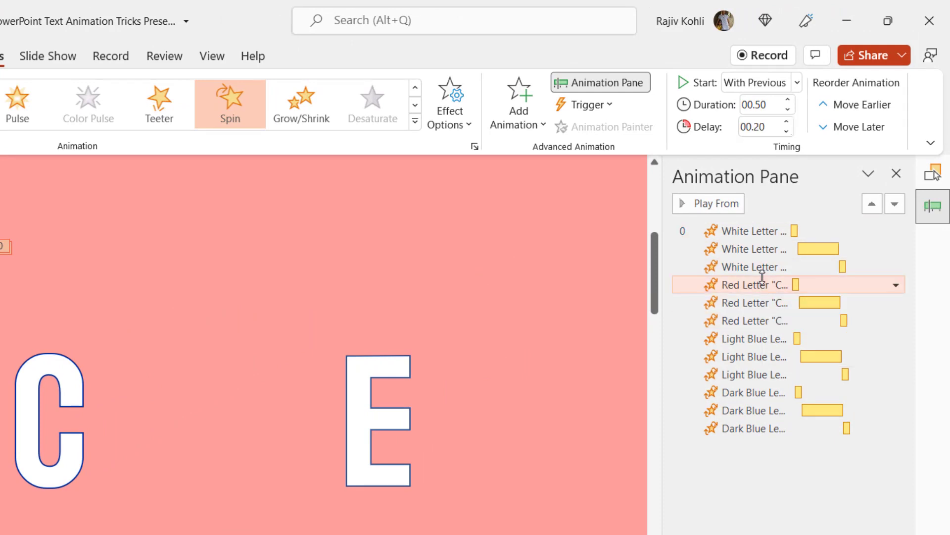
left_click(769, 125)
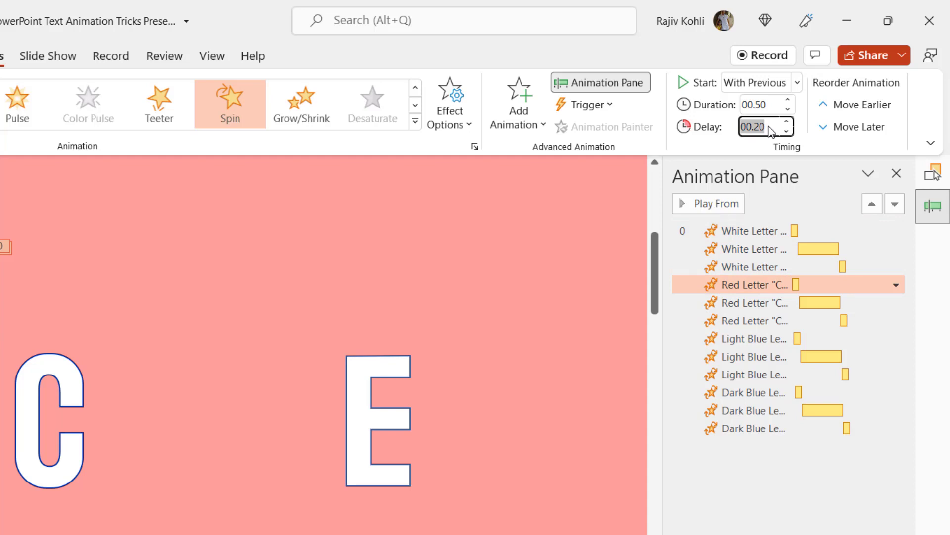
left_click(763, 303)
left_click(761, 321)
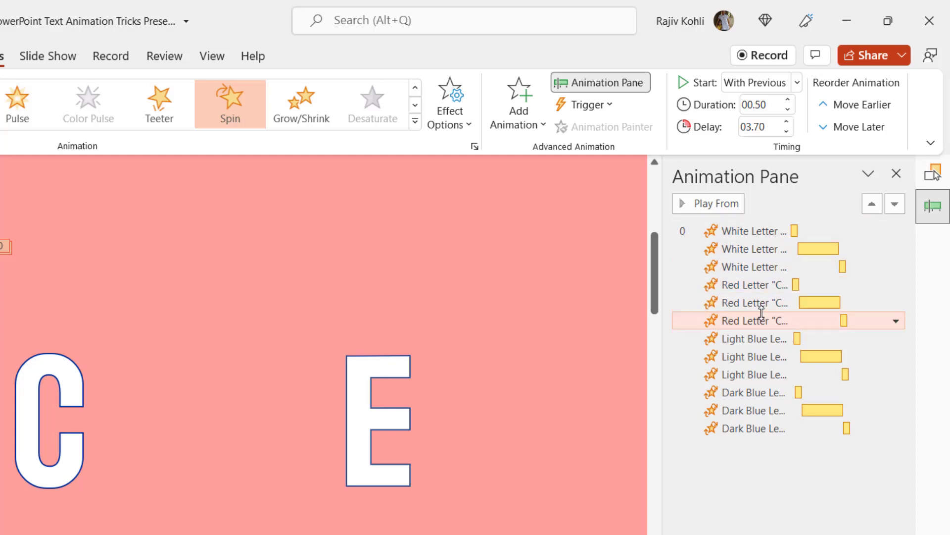
left_click(759, 338)
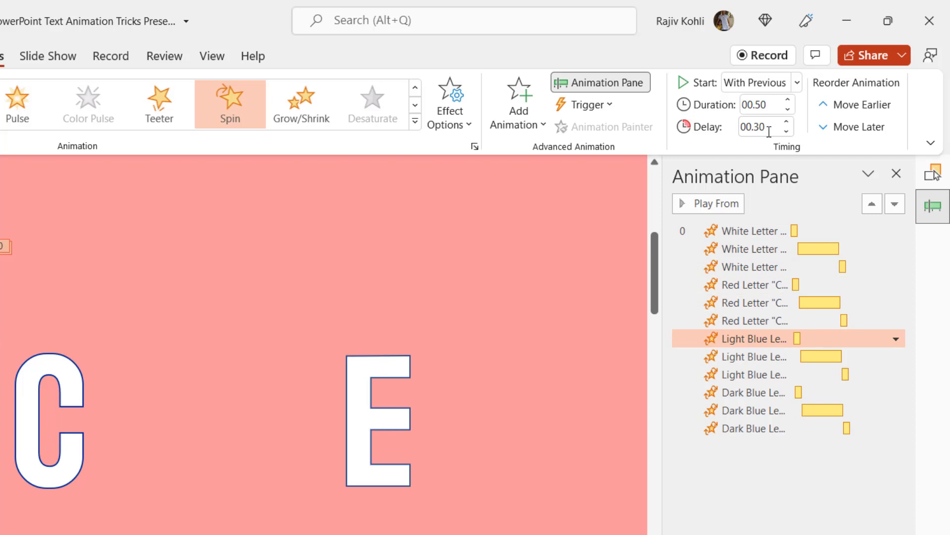
left_click(767, 355)
left_click(767, 370)
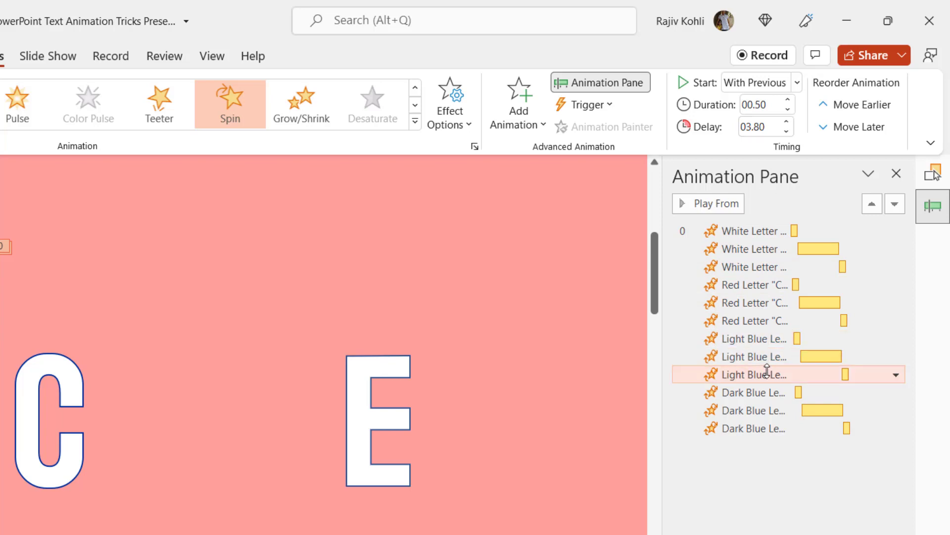
left_click(763, 393)
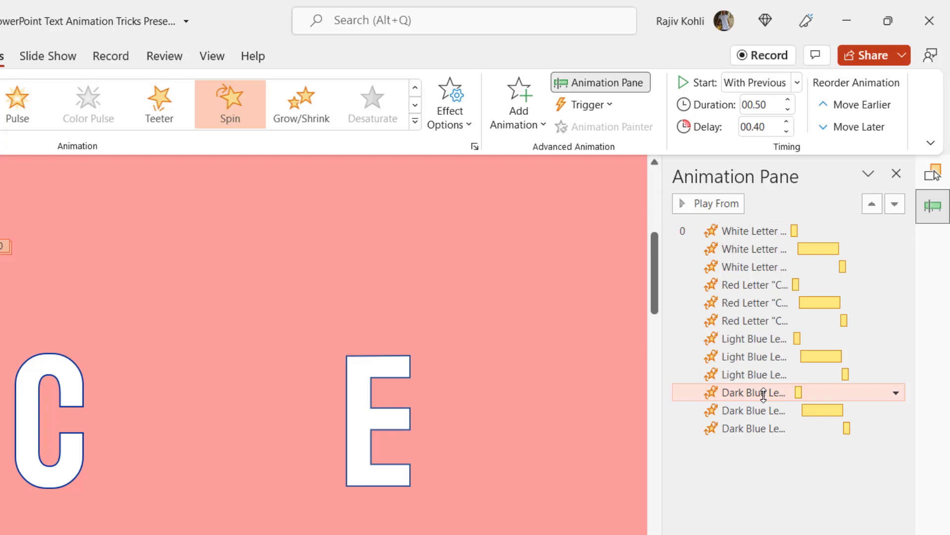
left_click(764, 410)
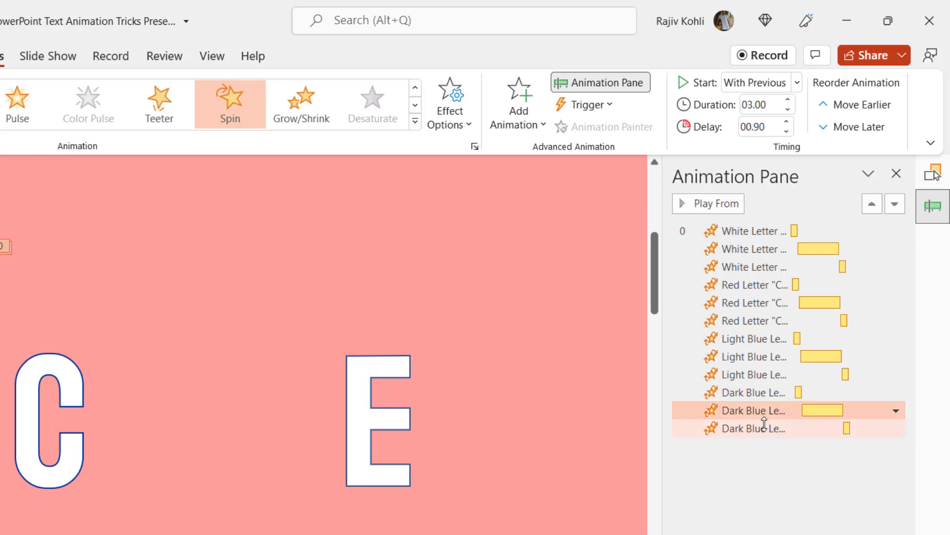
left_click(765, 427)
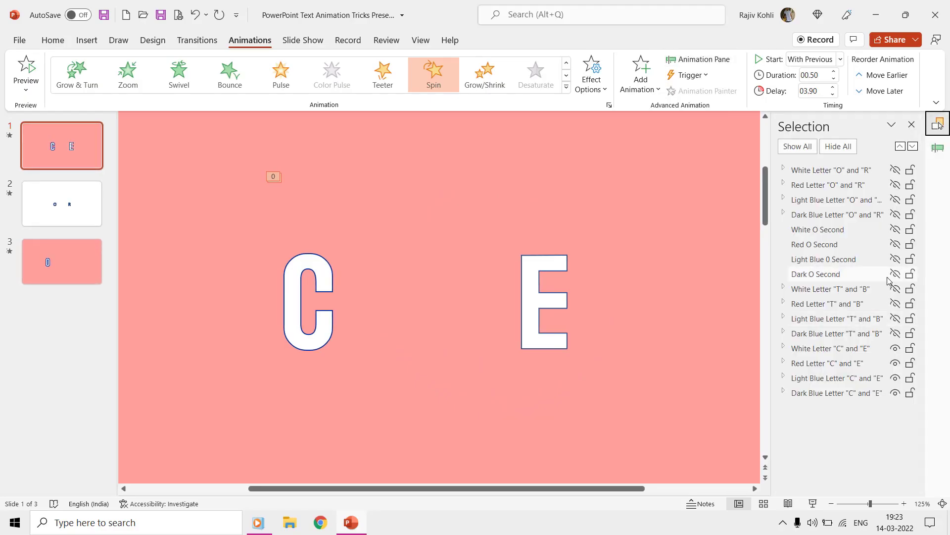
- Show the T, B and second O layers, then Show All so OCTOBER is complete, with the animation list at the top
left_click(895, 289)
left_click(895, 303)
left_click(895, 318)
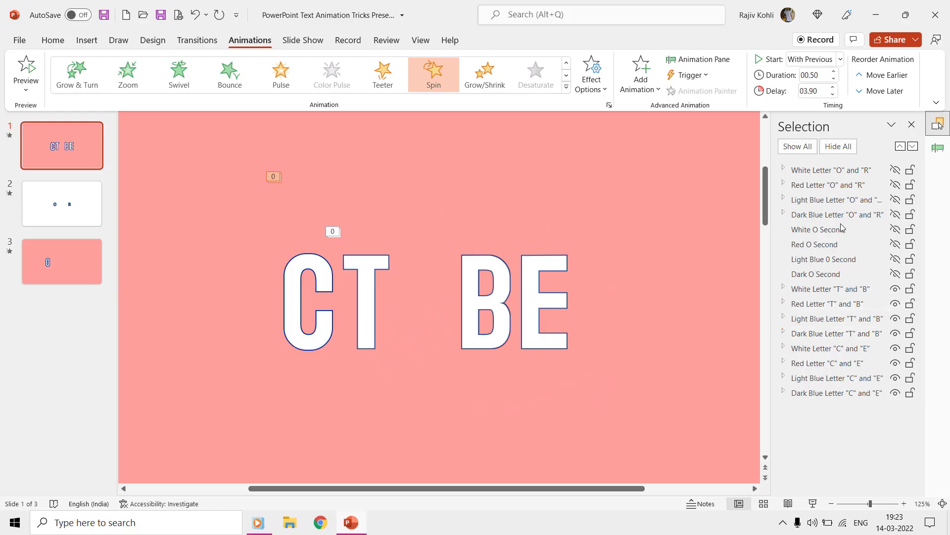
left_click(896, 229)
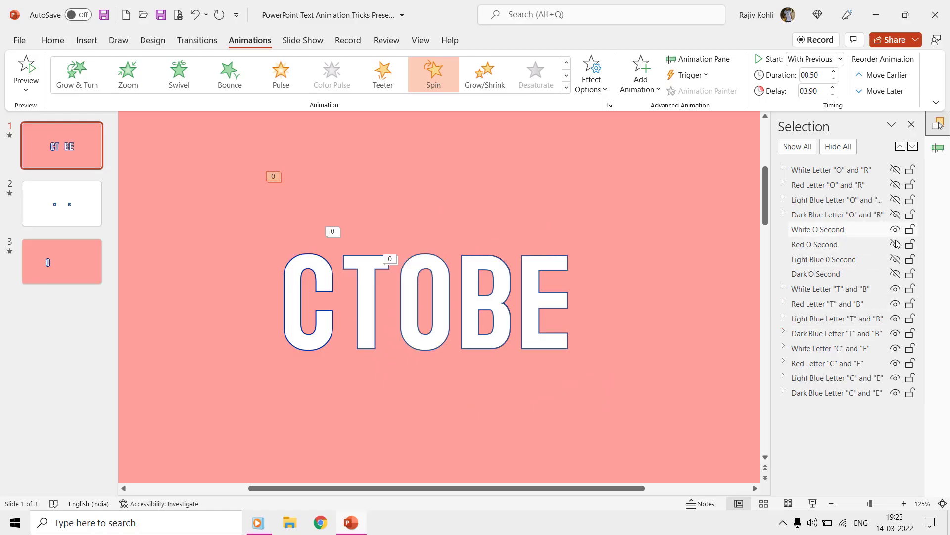
left_click(896, 245)
left_click(895, 259)
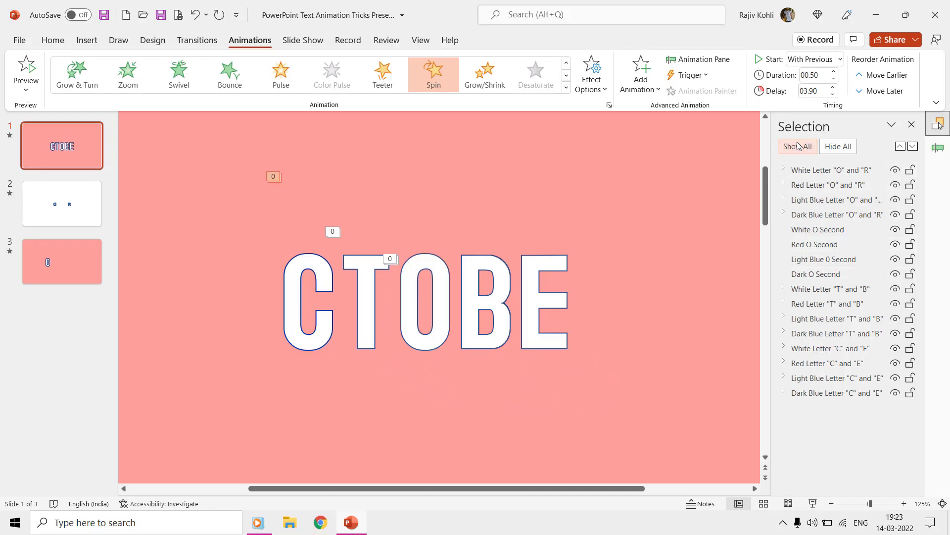
left_click(798, 146)
left_click(938, 147)
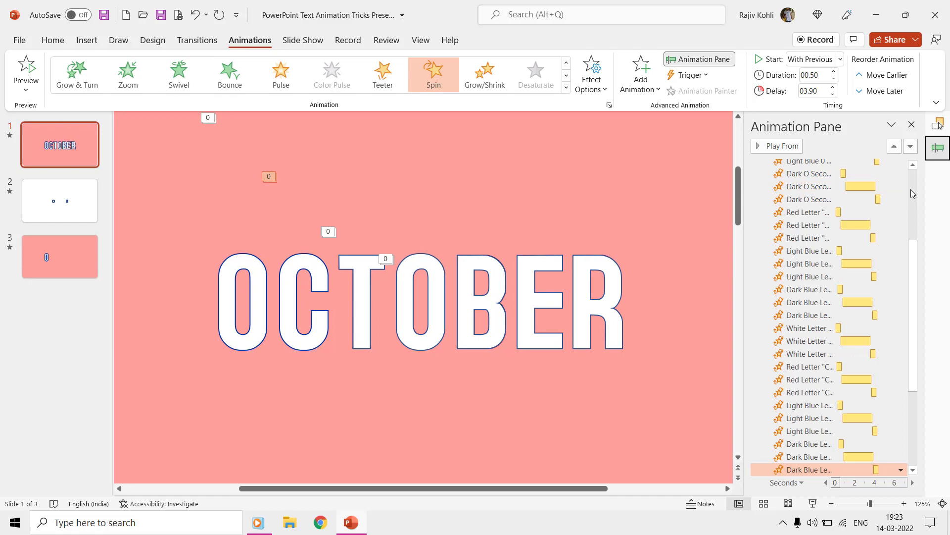
left_click_drag(913, 251, 913, 179)
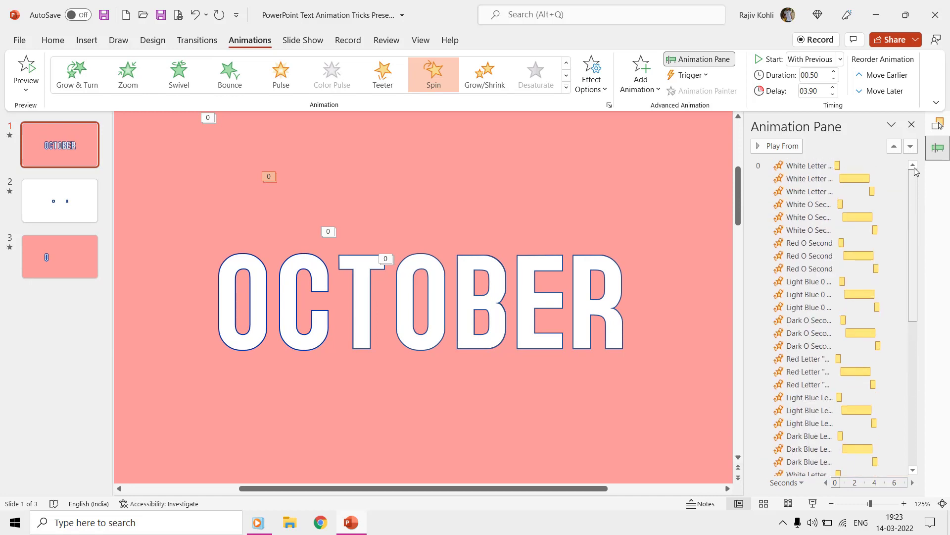
- Open slide 3 and use Show All, then Hide All in the Selection Pane
left_click(64, 248)
left_click(940, 125)
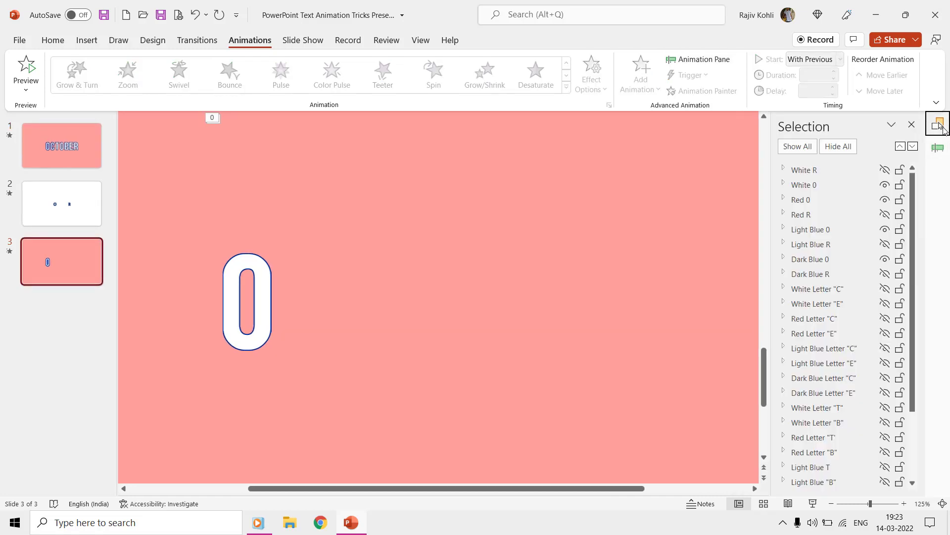
left_click(797, 146)
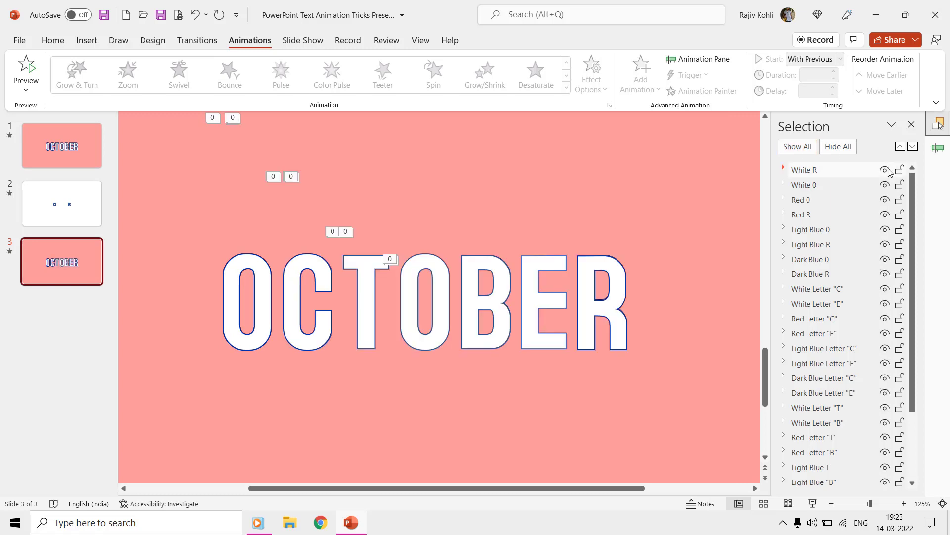
left_click(838, 146)
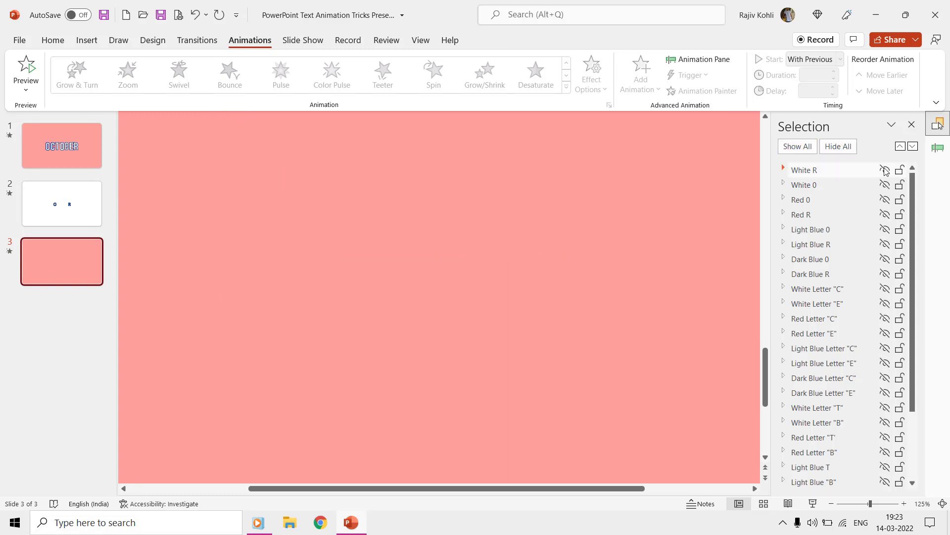
- Make only the O's coloured 0 layers visible and list their Spin effects
left_click(884, 171)
left_click(885, 185)
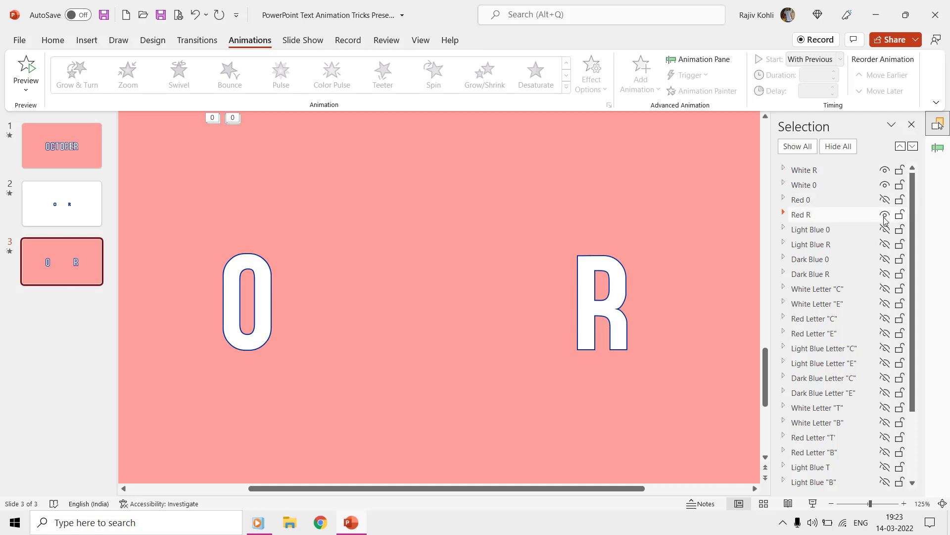
left_click(836, 147)
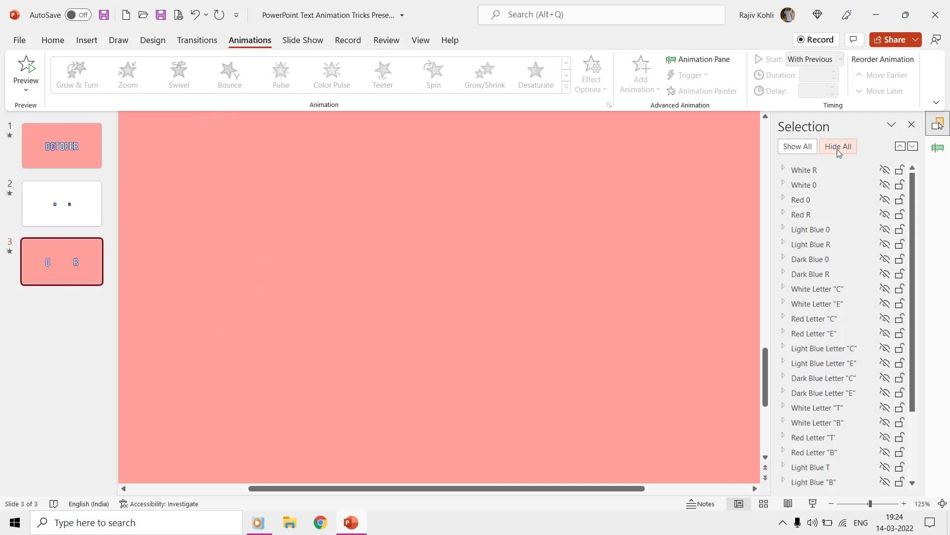
left_click(885, 185)
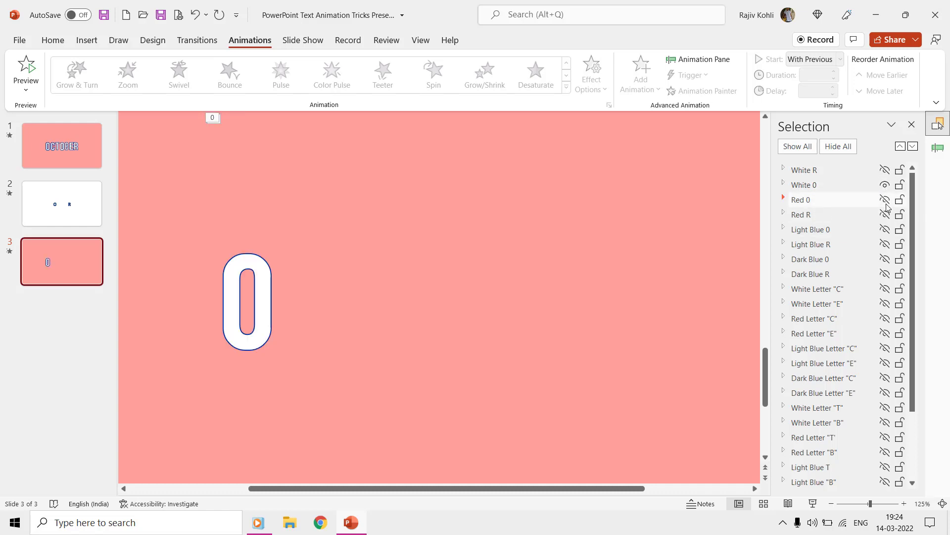
left_click(885, 200)
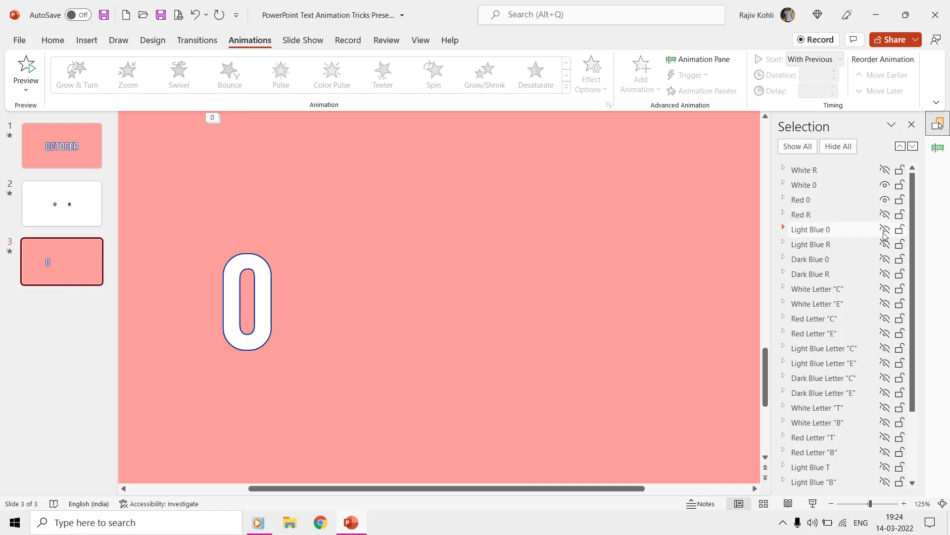
left_click(885, 260)
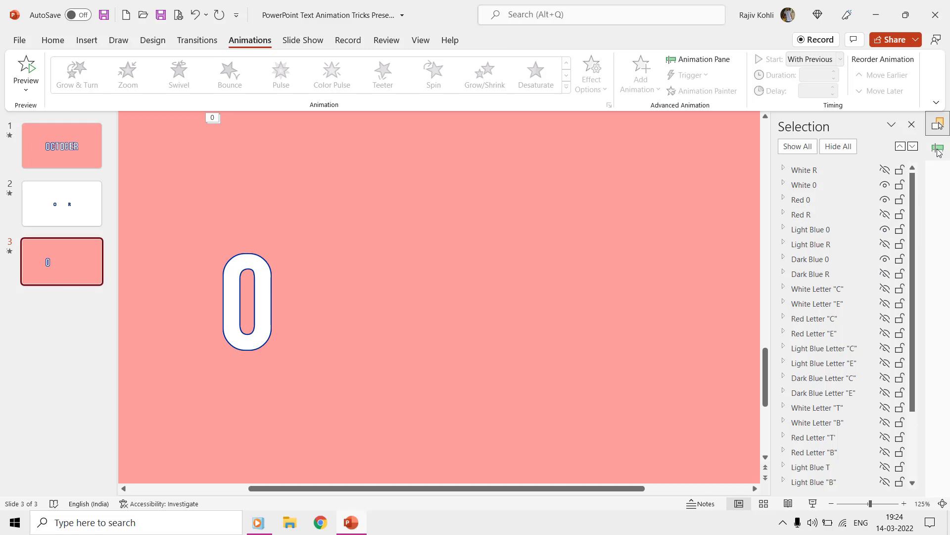
left_click(937, 149)
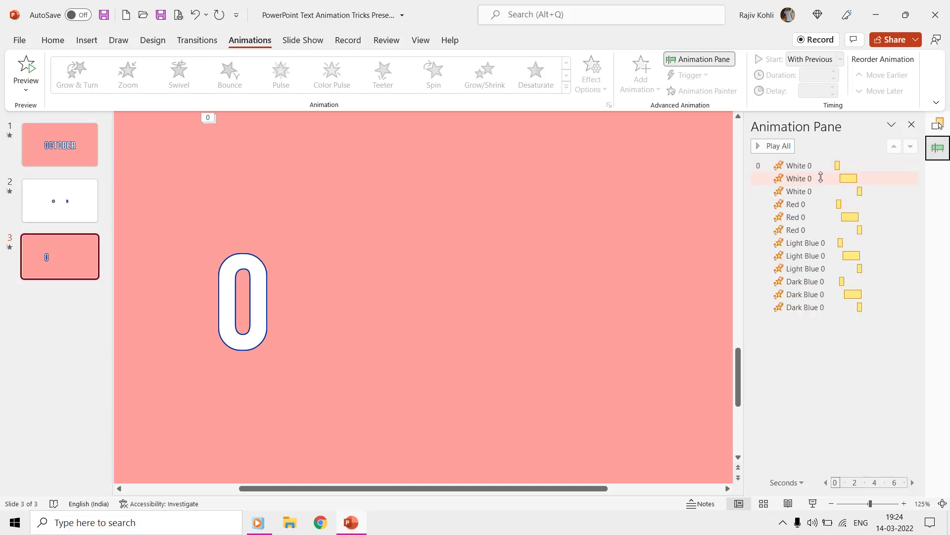
- Check the White, Red, Light Blue (0.30 s) and Dark Blue (0.45 s) O spin delays, then return to the Selection pane
left_click(813, 164)
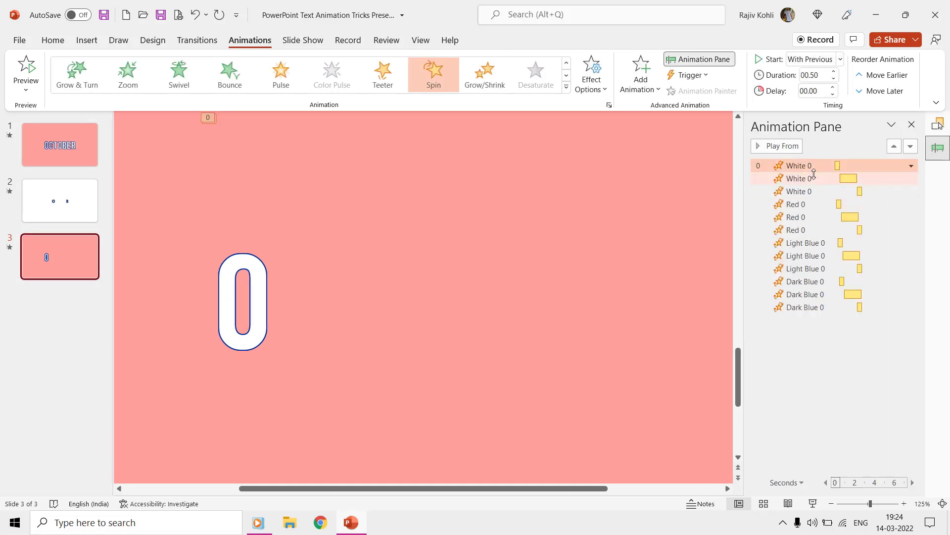
left_click(811, 202)
left_click(812, 243)
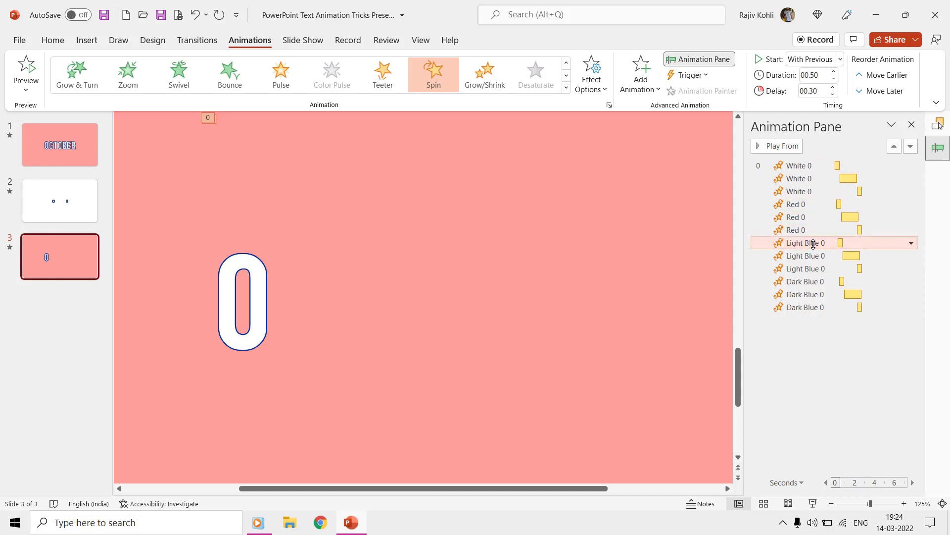
left_click(812, 282)
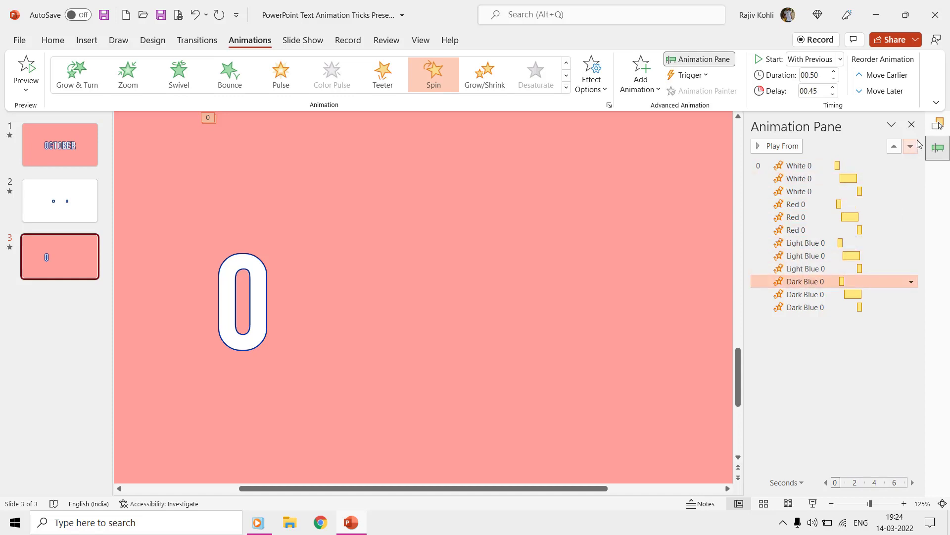
left_click(938, 124)
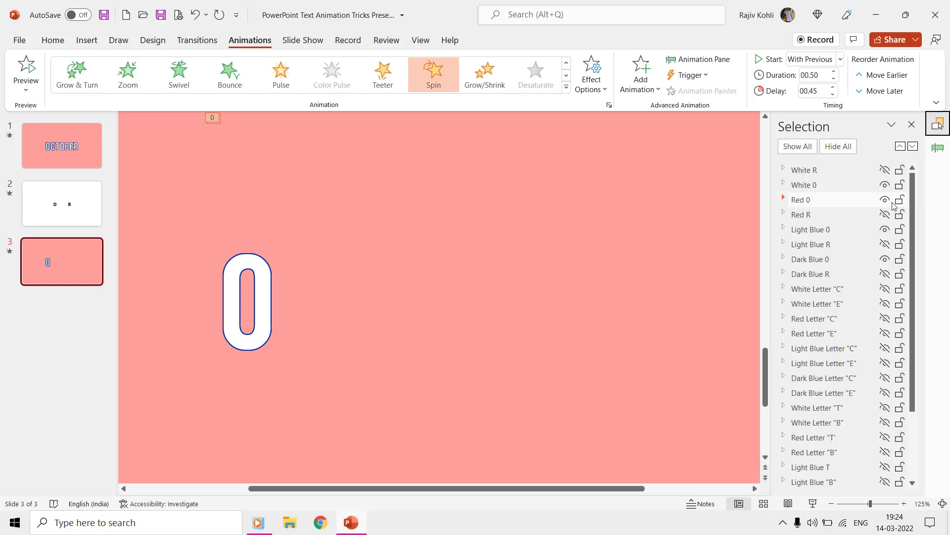
- Make the White and Dark Blue Letter "C" layers visible so slide 3 reads OC
left_click(886, 291)
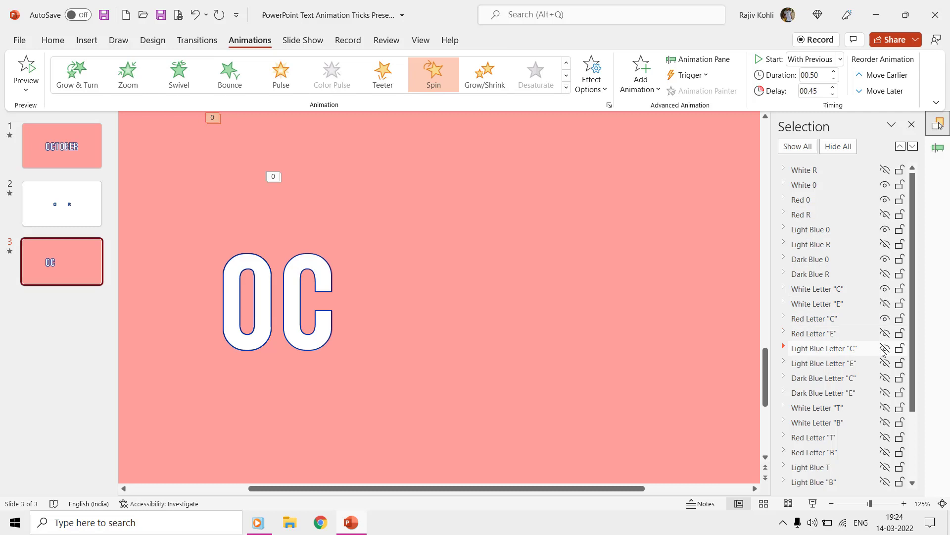
left_click(885, 377)
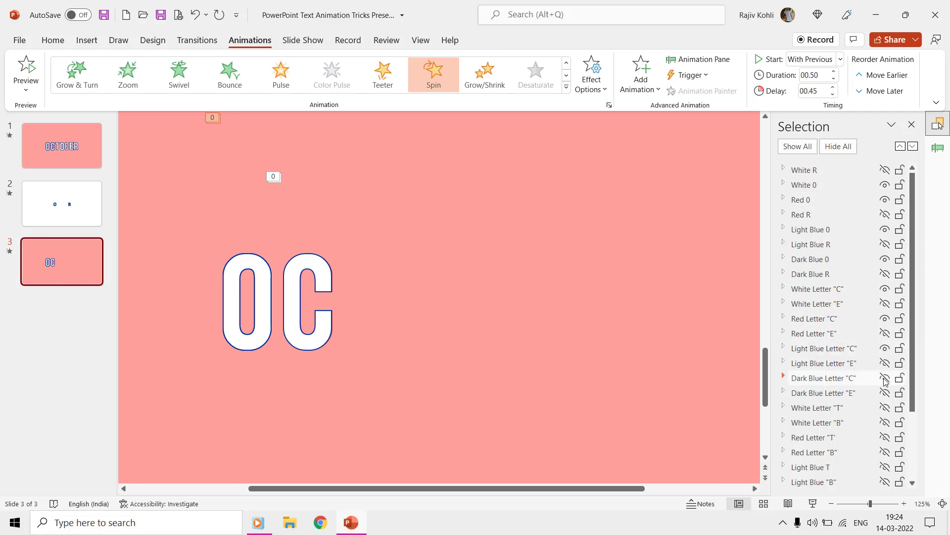
left_click(942, 151)
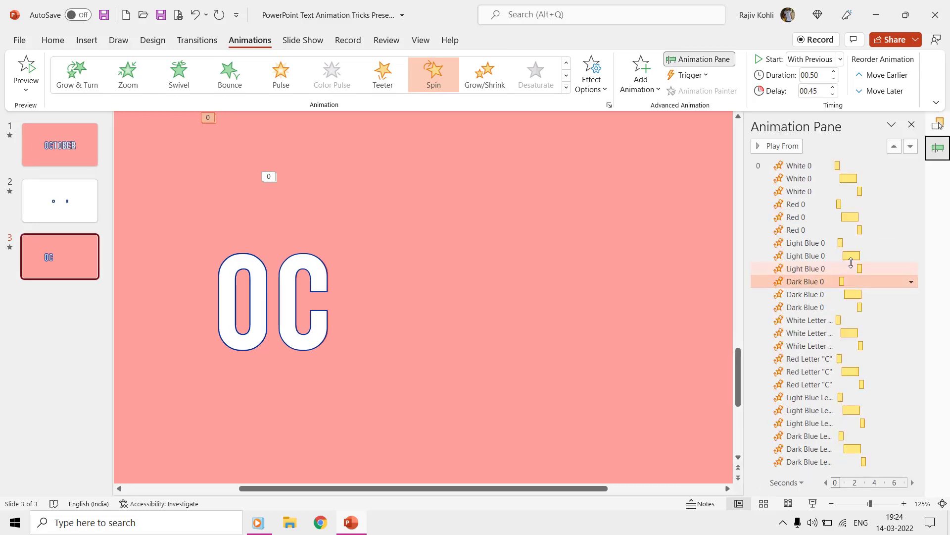
- Verify the four C spin delays rise from 0.10 to 0.40 seconds, then select the white C
left_click(816, 322)
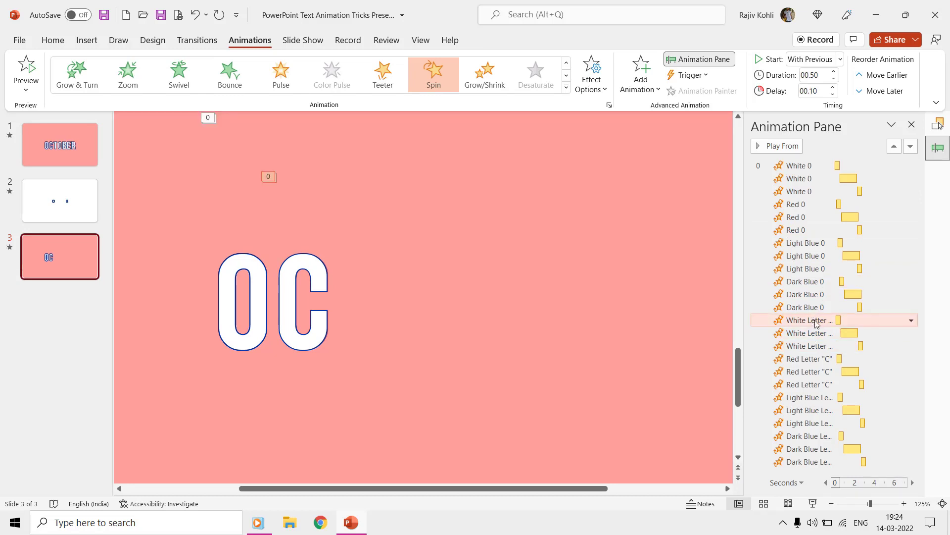
left_click(811, 359)
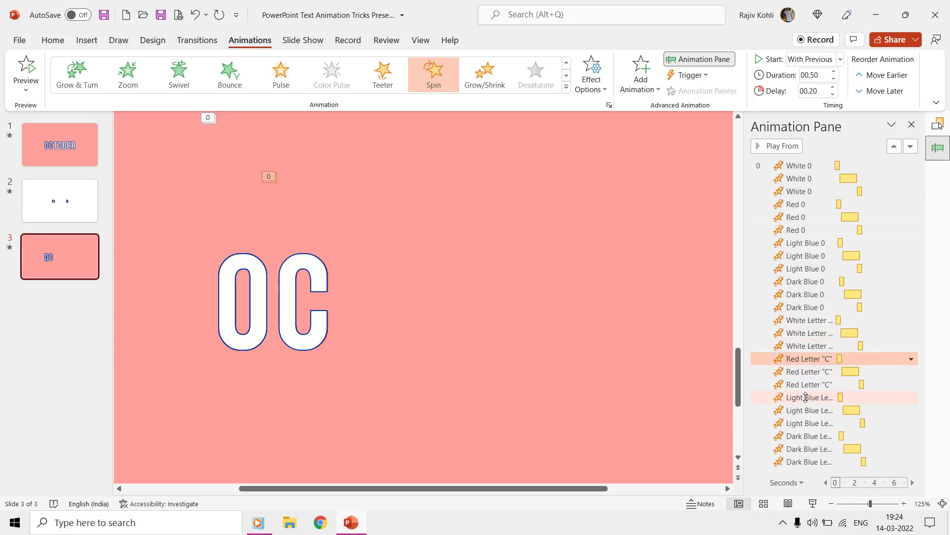
left_click(806, 397)
left_click(806, 436)
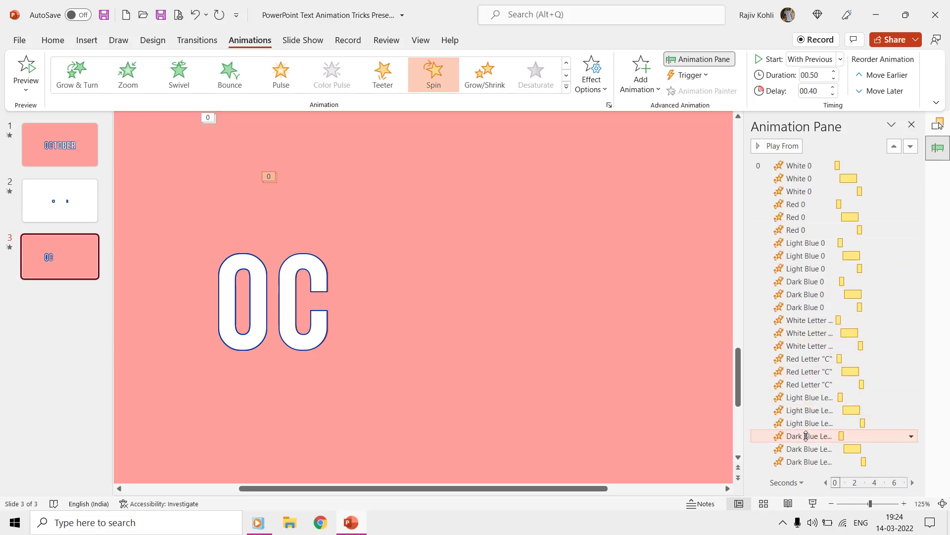
left_click(328, 255)
- Give the C group's hidden circle a dark grey outline and test rotating the group
left_click(490, 41)
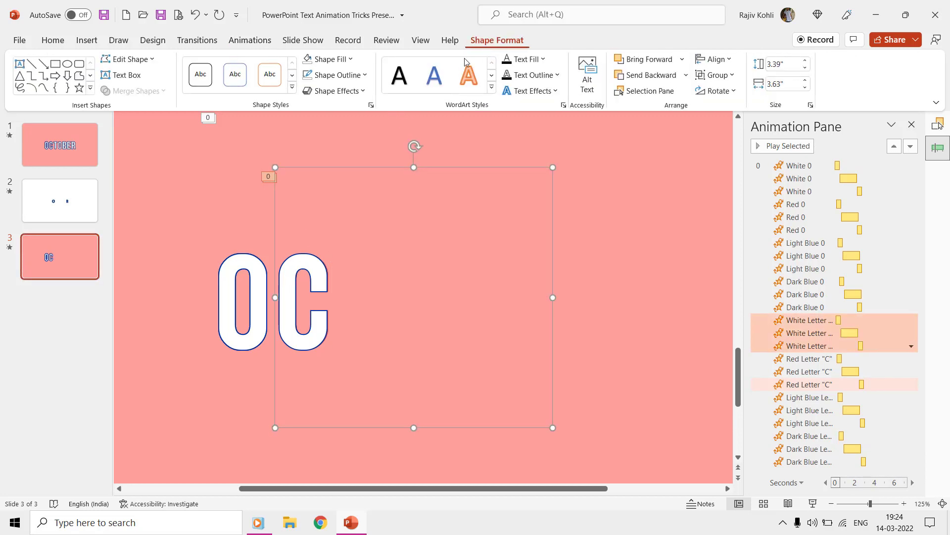
left_click(336, 74)
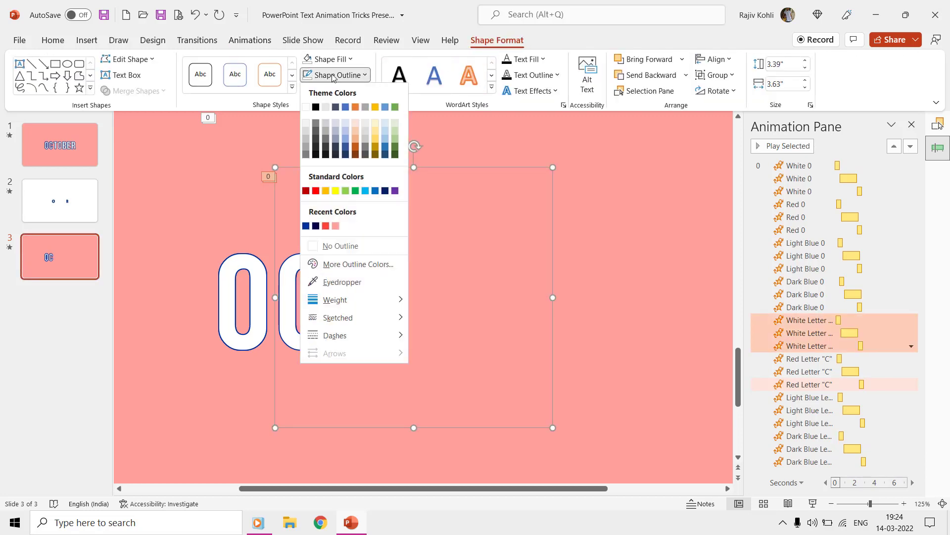
left_click(336, 107)
left_click_drag(434, 148, 473, 171)
- Give the O group's large hidden circle a dark grey outline as well
left_click(235, 254)
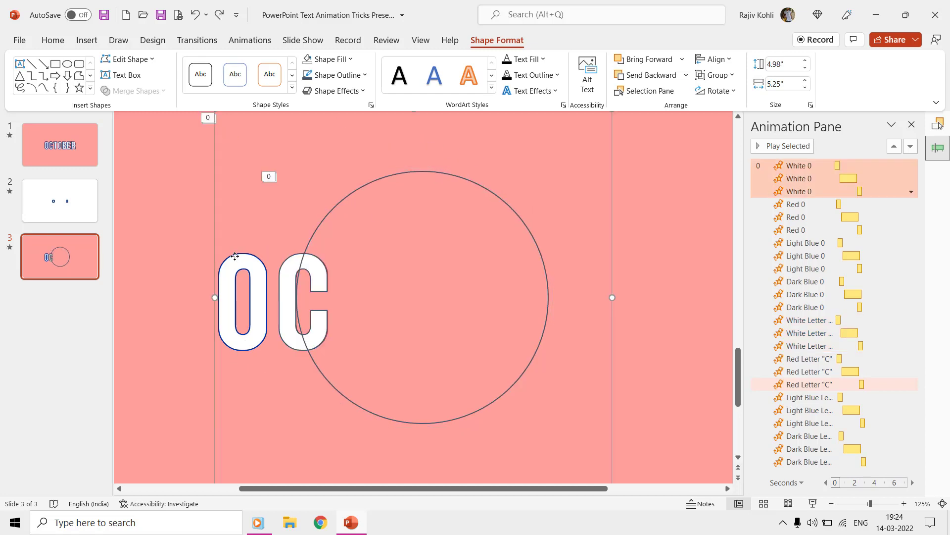
left_click(332, 75)
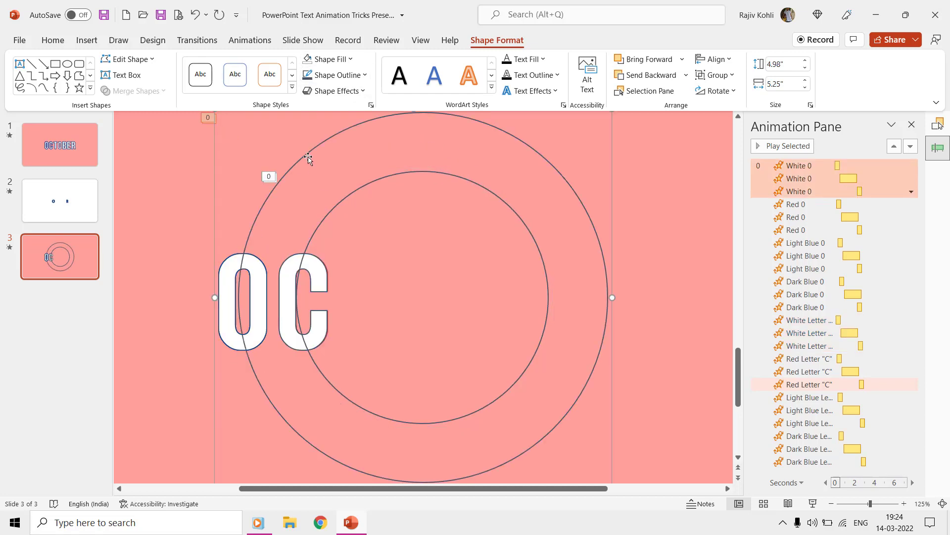
scroll(308, 157, "down", 2)
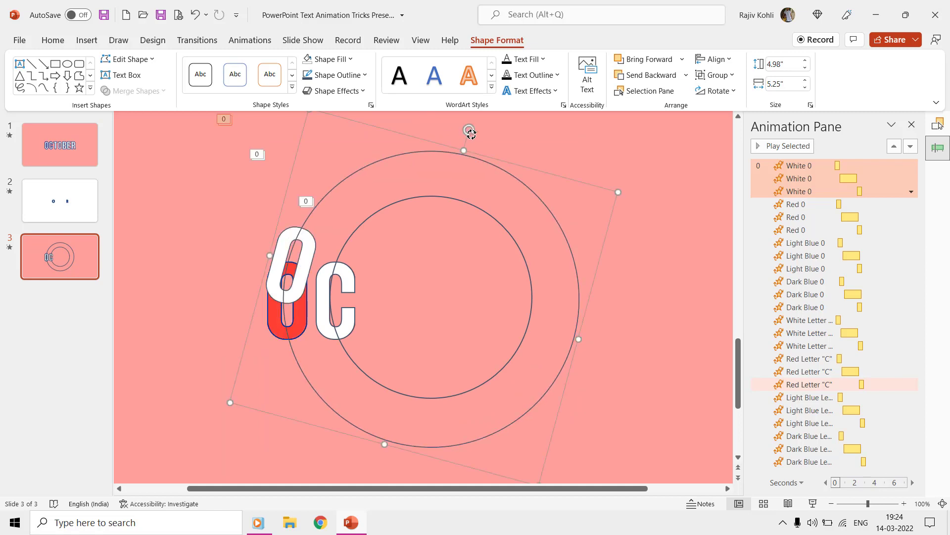